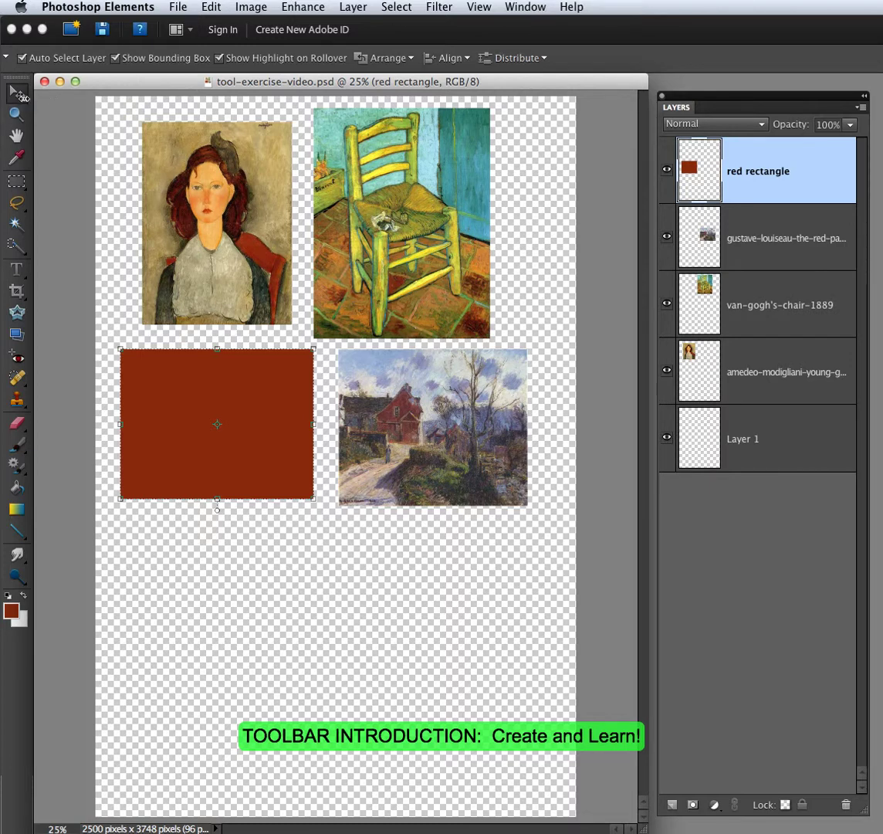
- Duplicate the red rectangle, gustave-louiseau, van-gogh's-chair and amedeo-modigliani layers together within the same document
click(761, 376)
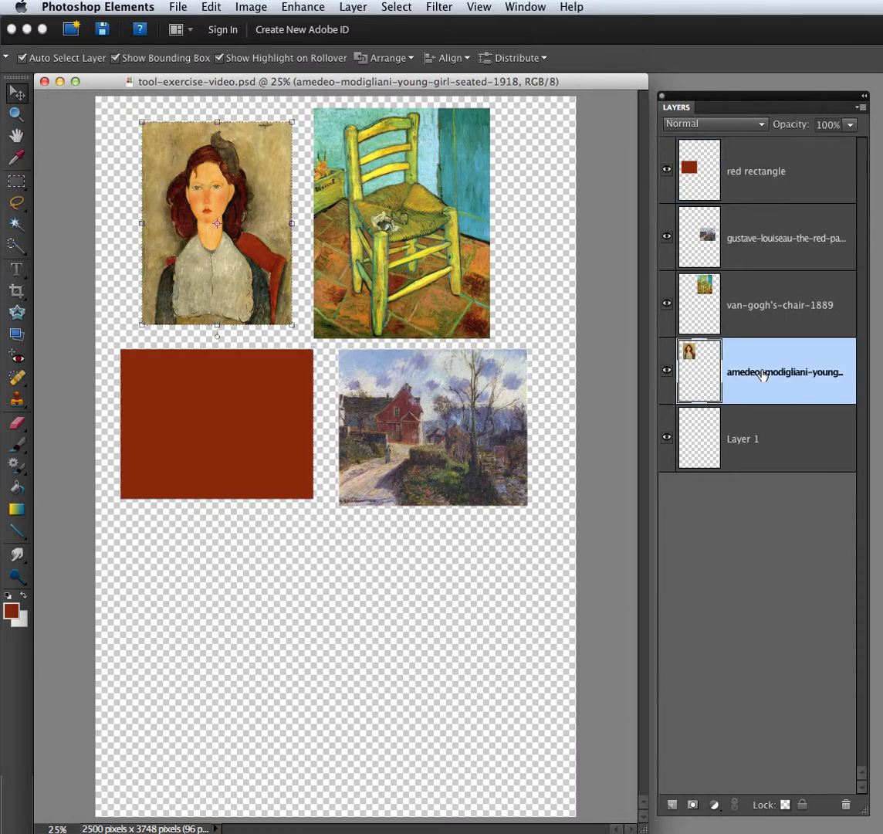
shift+click(748, 308)
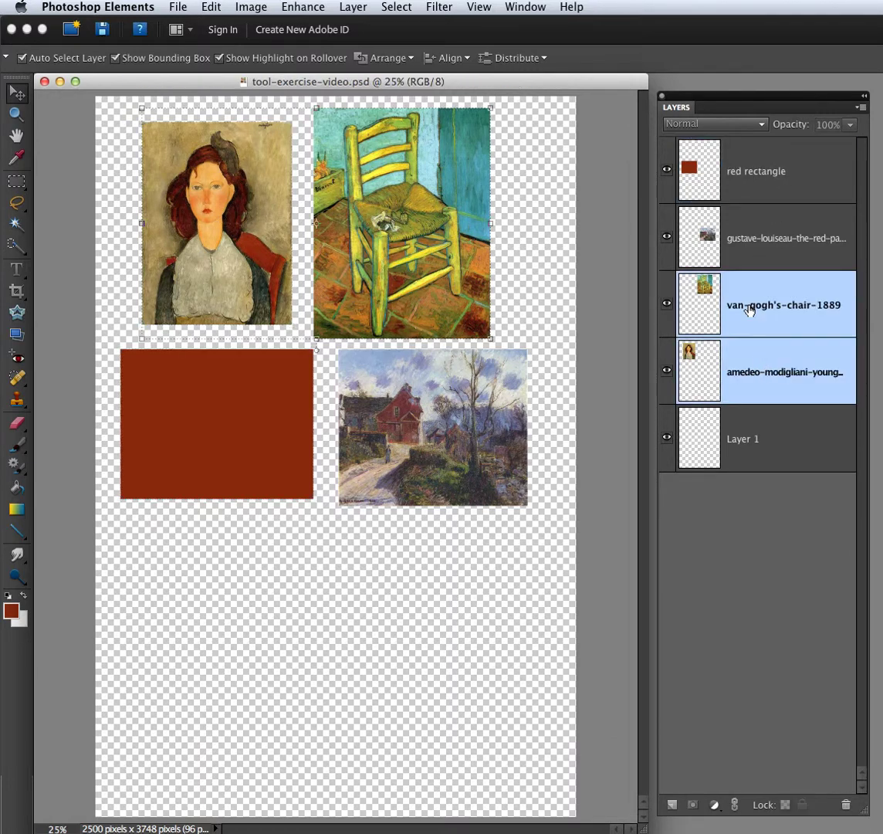
shift+click(752, 247)
shift+click(764, 186)
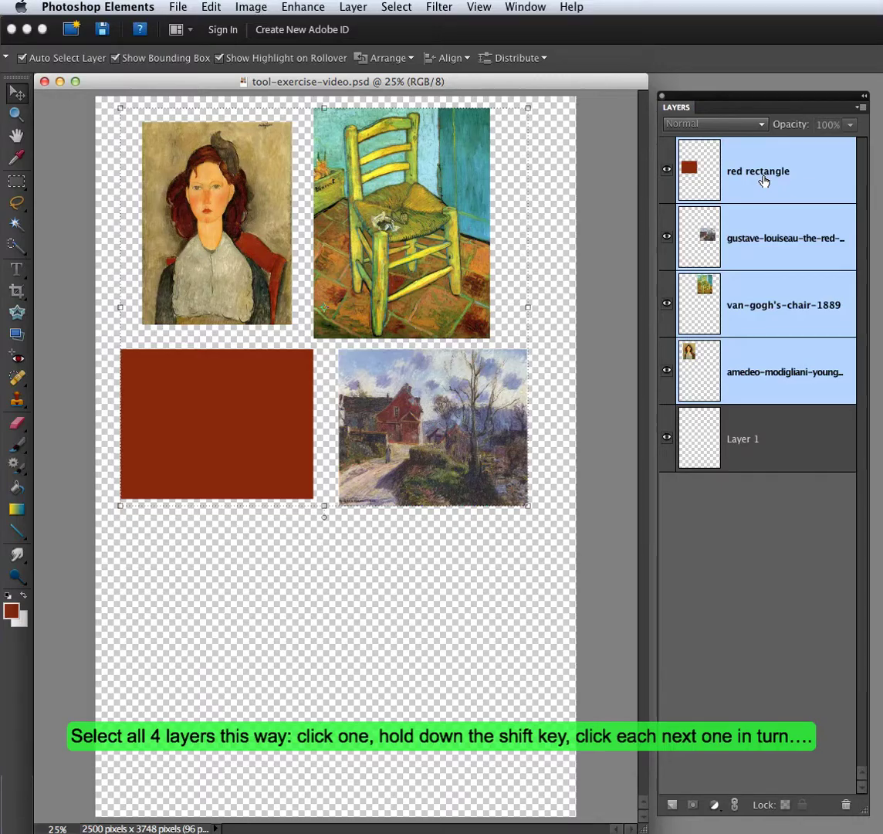
click(351, 7)
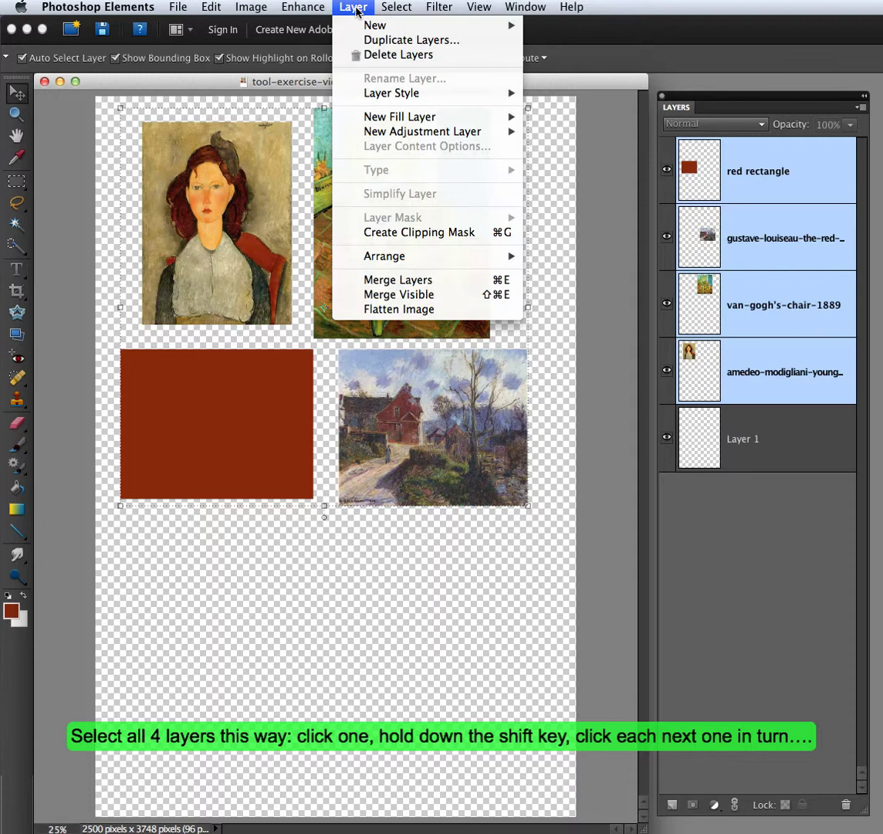
click(393, 40)
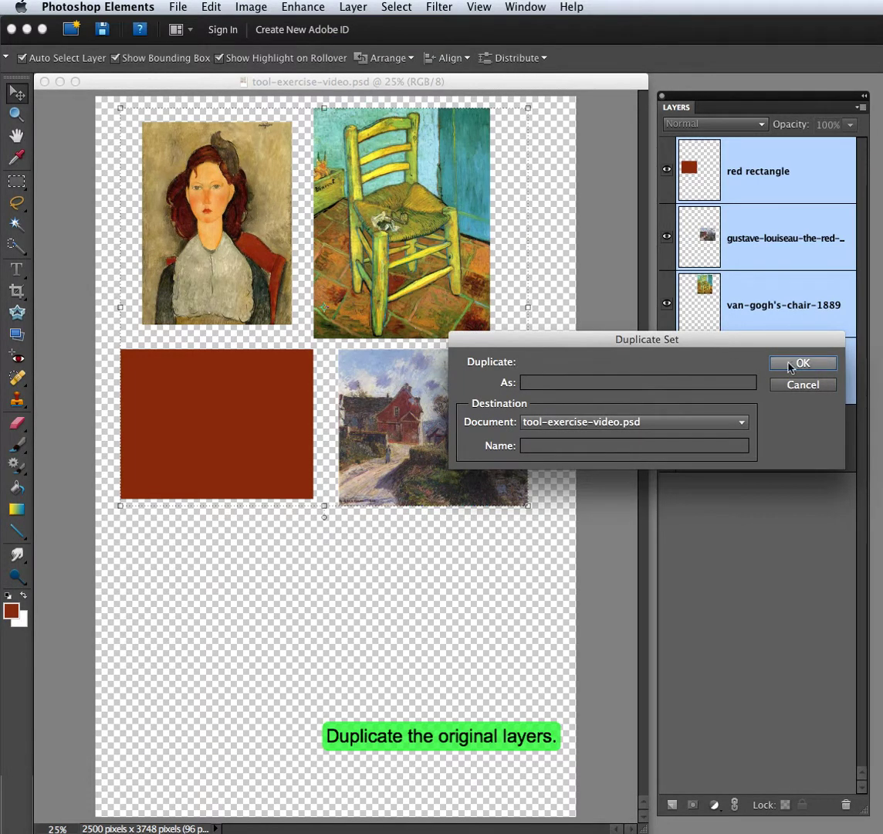
click(803, 362)
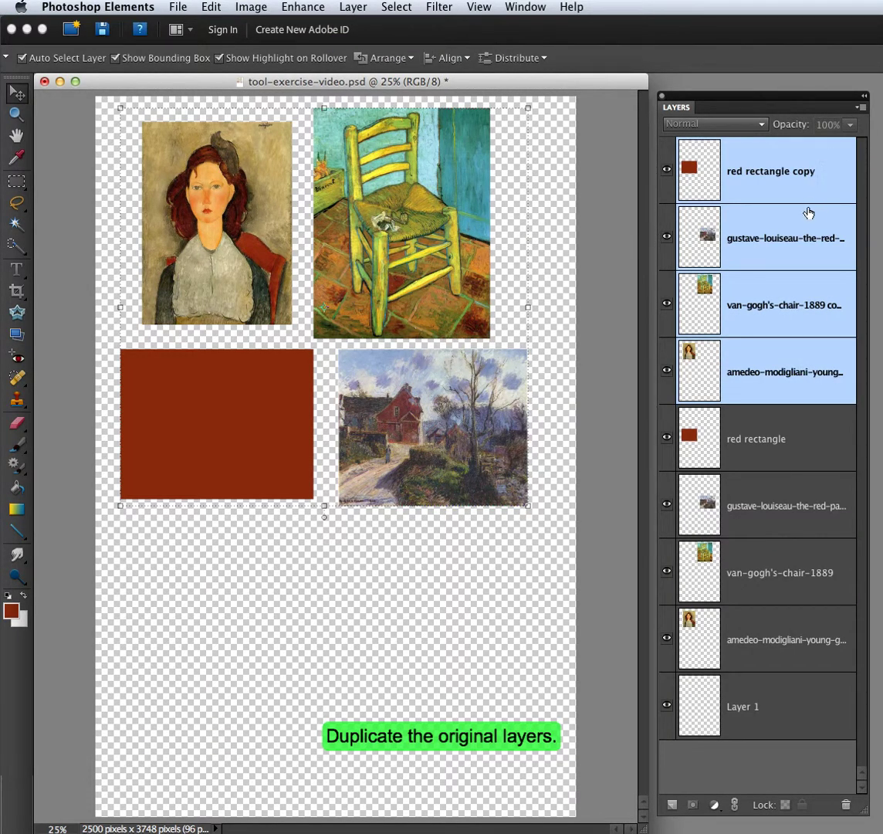
- Fully lock each of the four original picture layers beneath the copies and hide all four originals
click(747, 441)
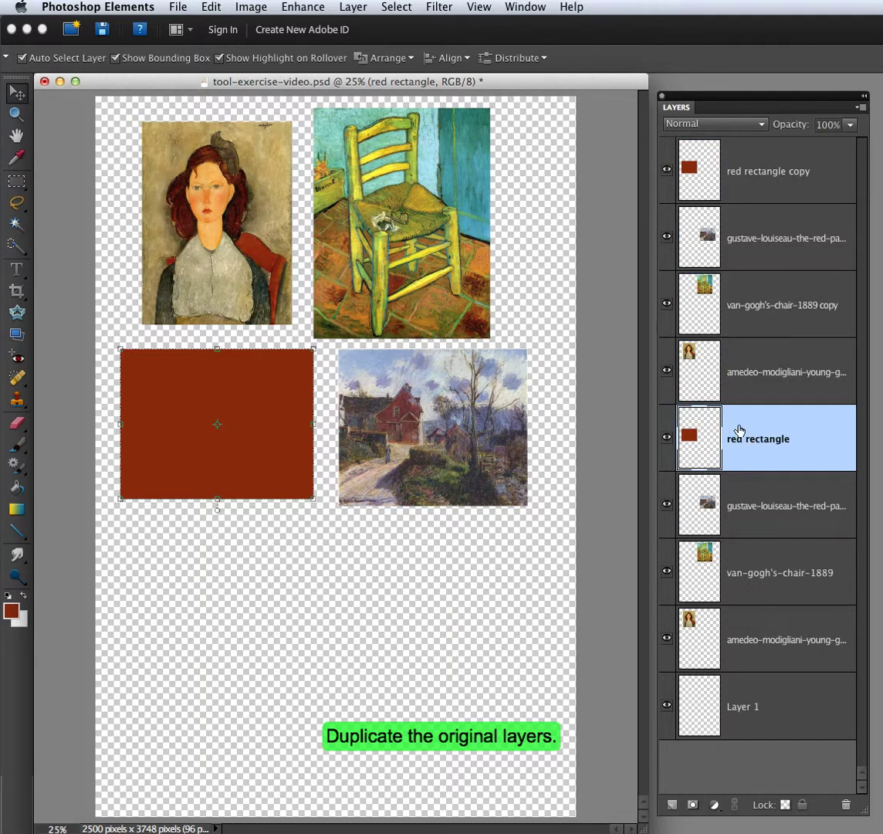
click(803, 805)
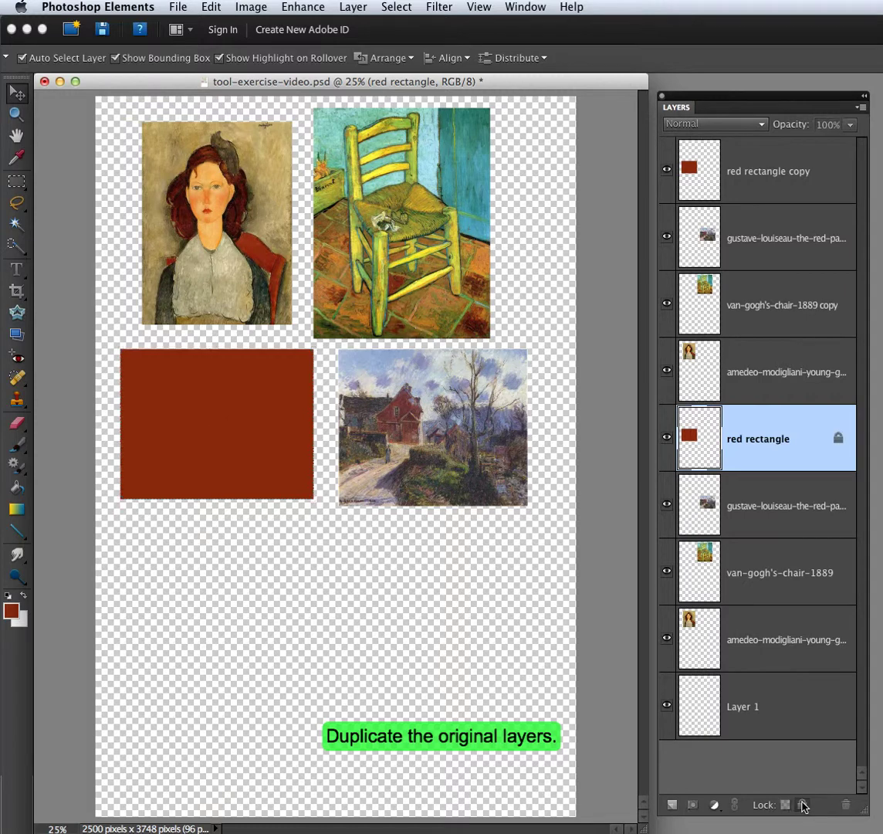
click(781, 519)
click(802, 804)
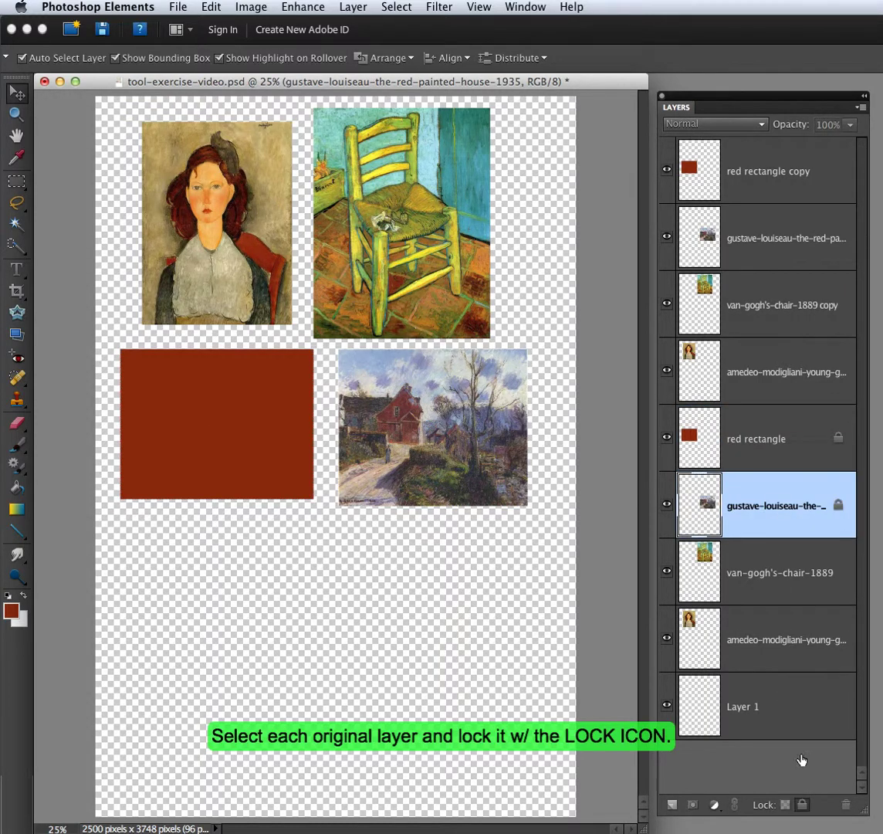
click(784, 582)
click(803, 804)
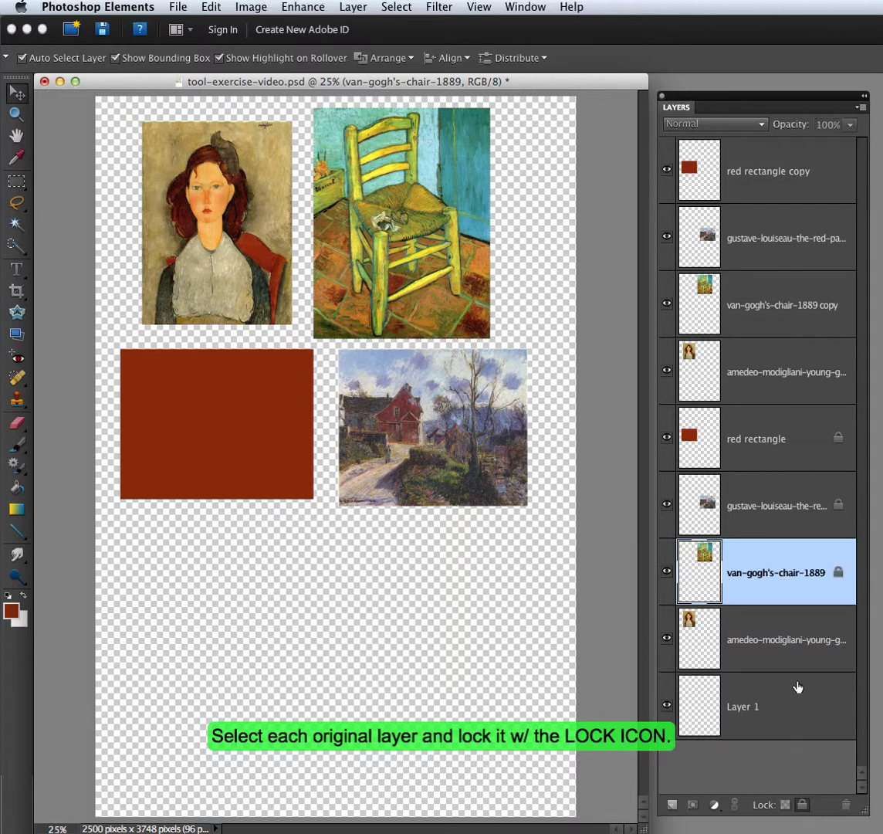
click(795, 641)
click(803, 804)
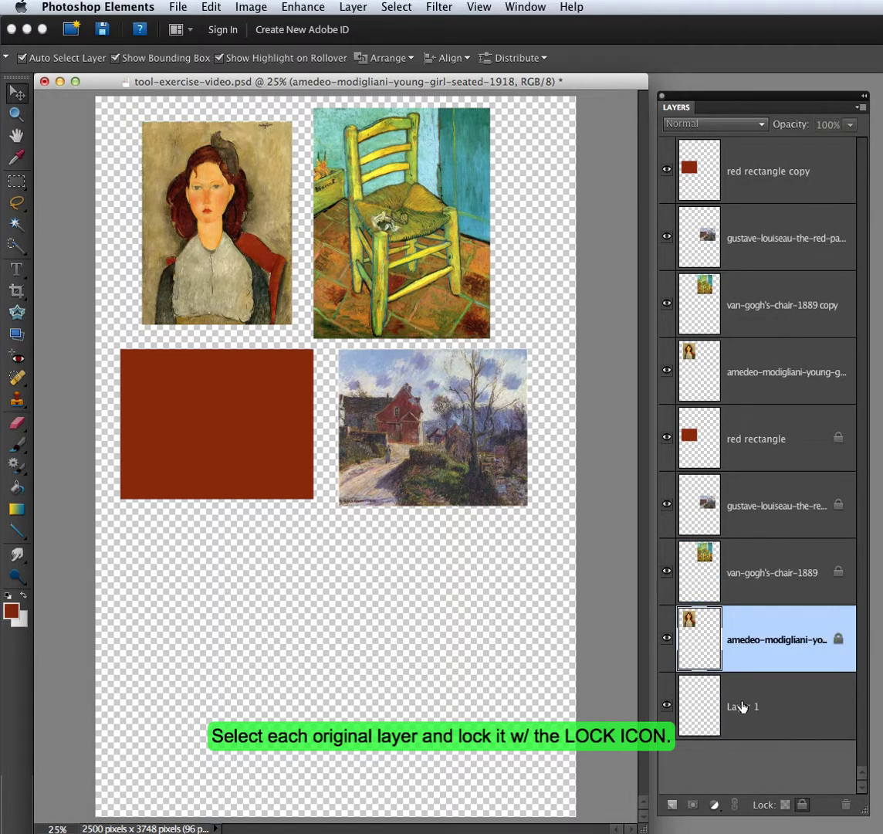
click(666, 572)
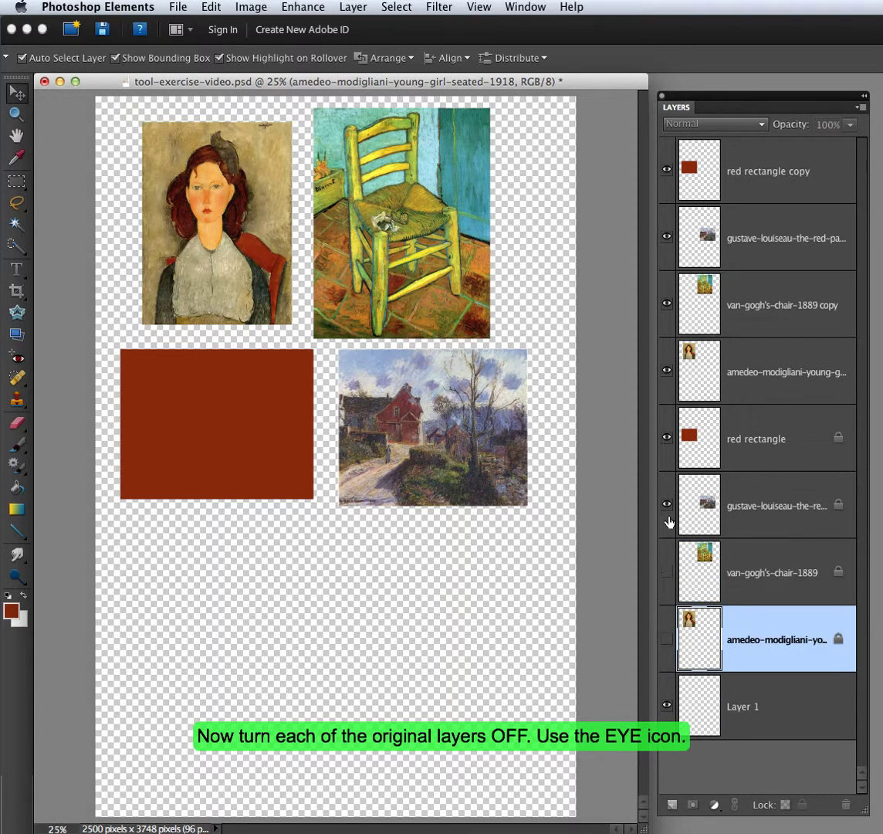
click(668, 438)
- Add the prefix "SAVE-" to the name of the locked original amedeo-modigliani-young-girl-seated-1918 layer
double_click(734, 646)
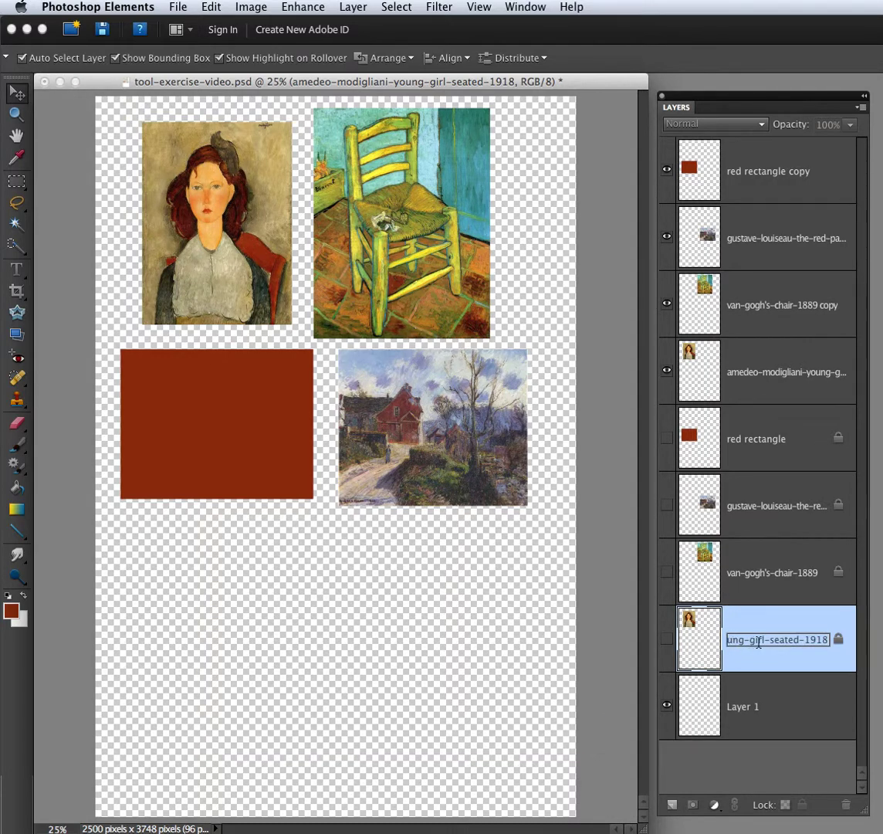
key(Left)
key(Left)
key(Left)
key(Left)
key(Left)
key(Left)
key(Left)
key(Left)
key(Left)
key(Left)
key(Left)
key(Left)
key(Left)
key(Left)
key(Left)
key(Left)
key(Left)
key(Left)
key(Left)
key(Left)
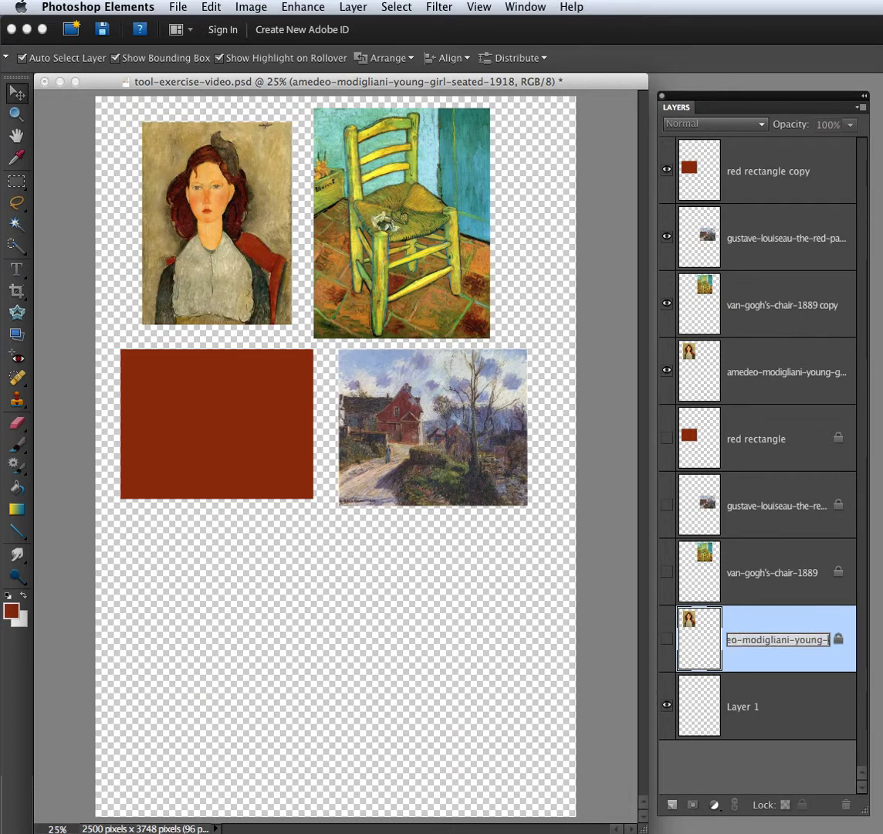
key(Left)
key(Left)
key(Left)
key(Left)
key(Left)
key(Left)
key(Left)
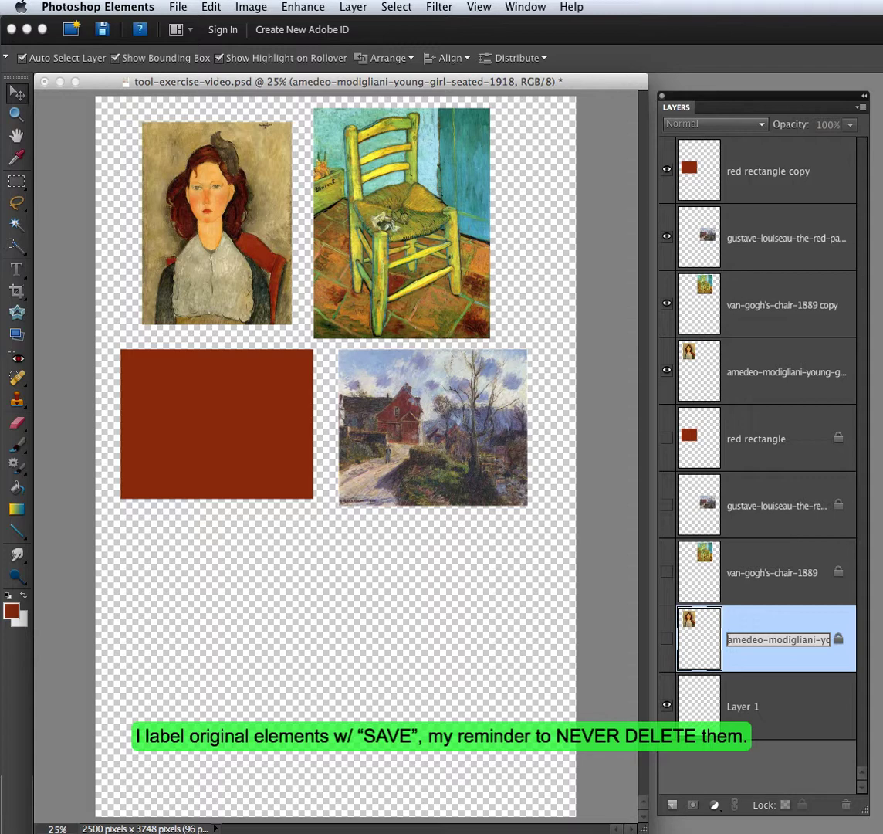
text(SAVE-)
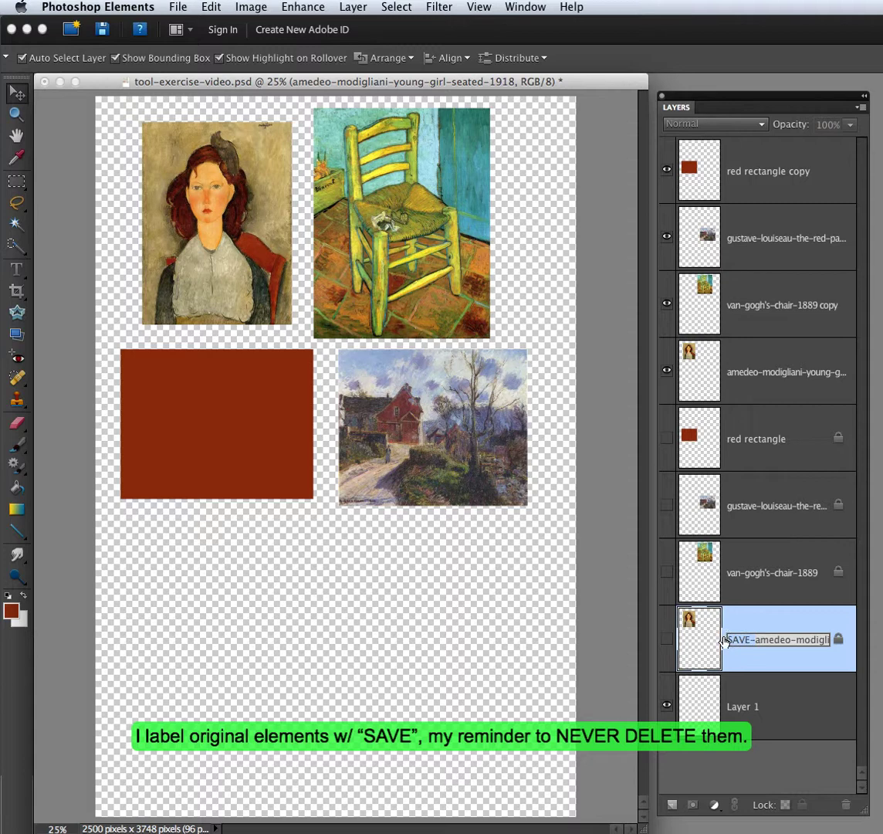
key(Return)
- Add the prefix "SAVE-" to the name of the locked original van-gogh's-chair-1889 layer
click(758, 577)
double_click(758, 577)
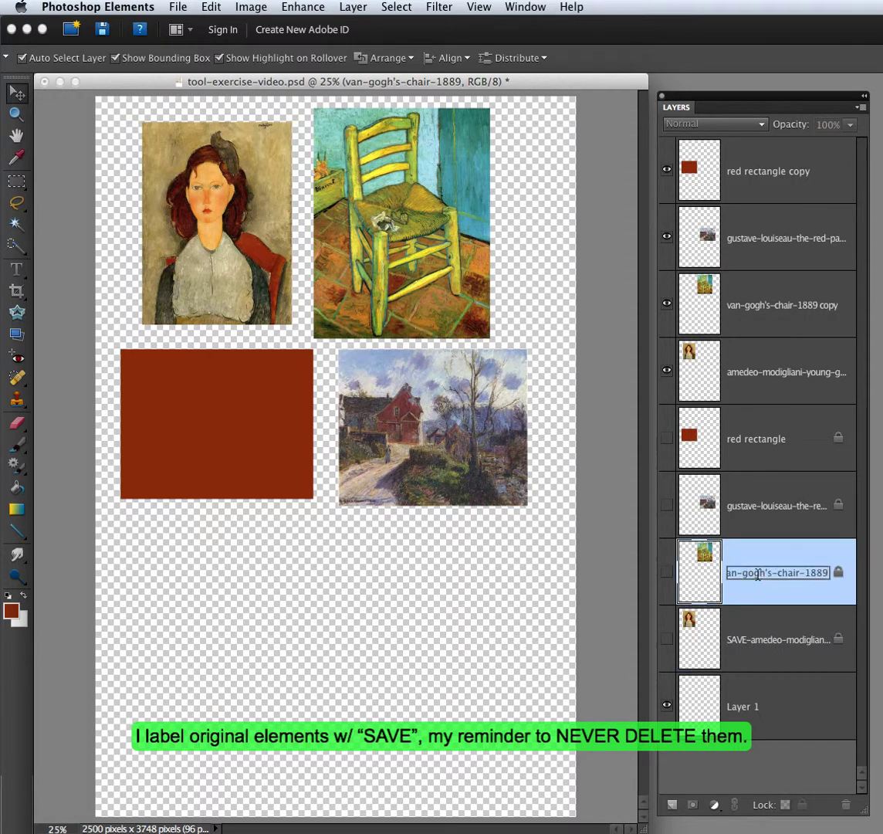
click(741, 572)
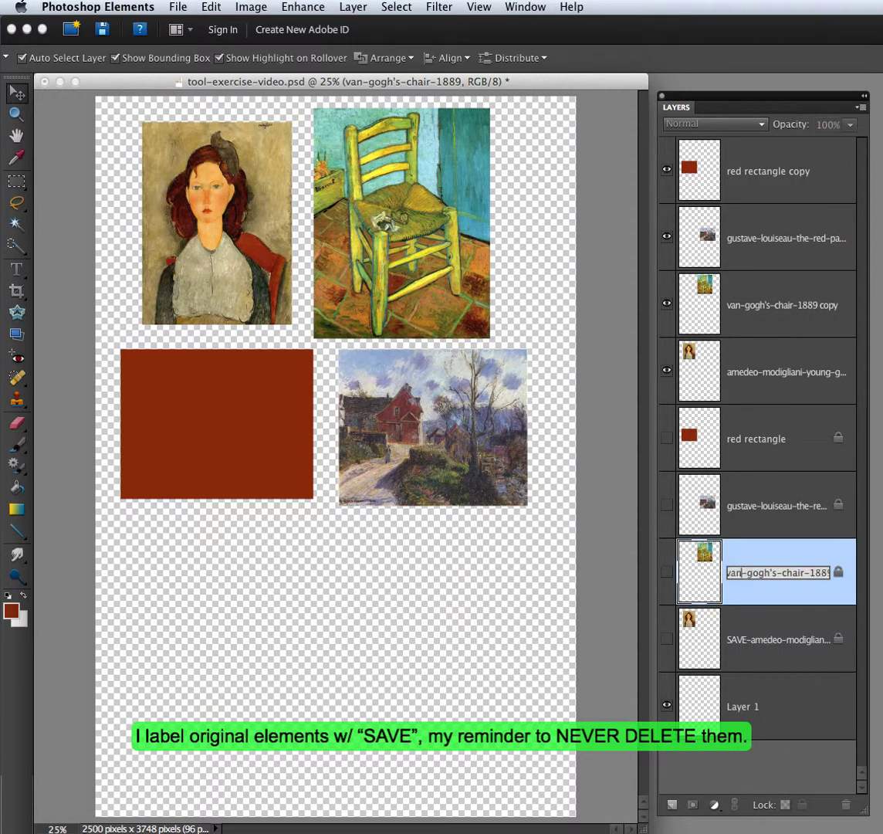
text(SAVE-)
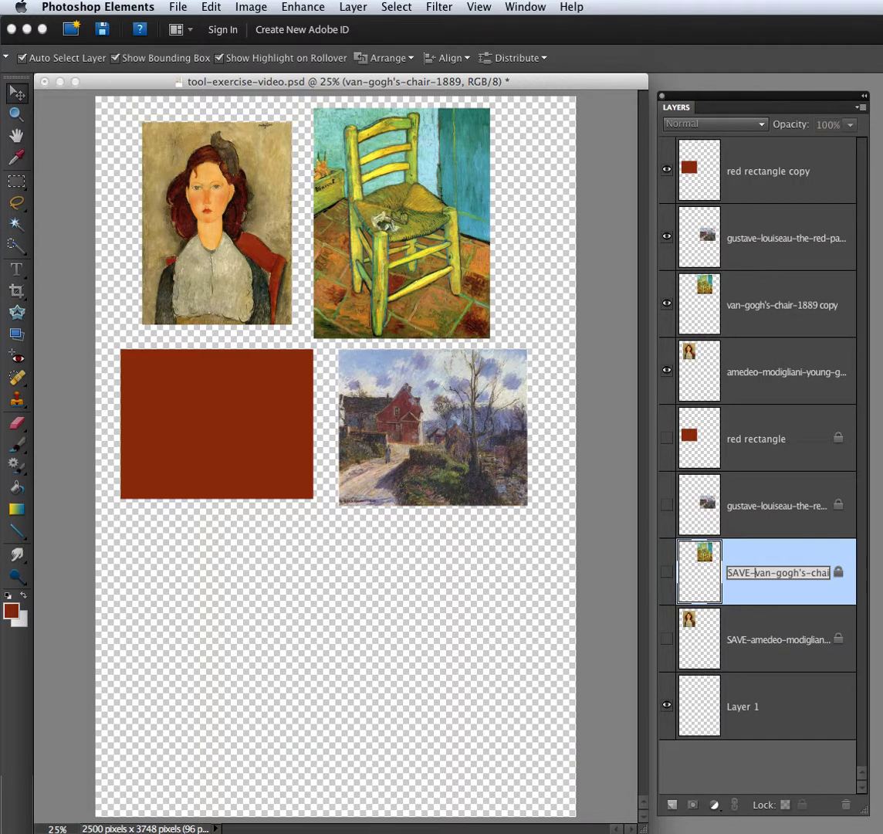
- Add the prefix "SAVE-" to the name of the locked original gustave-louiseau-the-red-painted-house-1935 layer
click(770, 507)
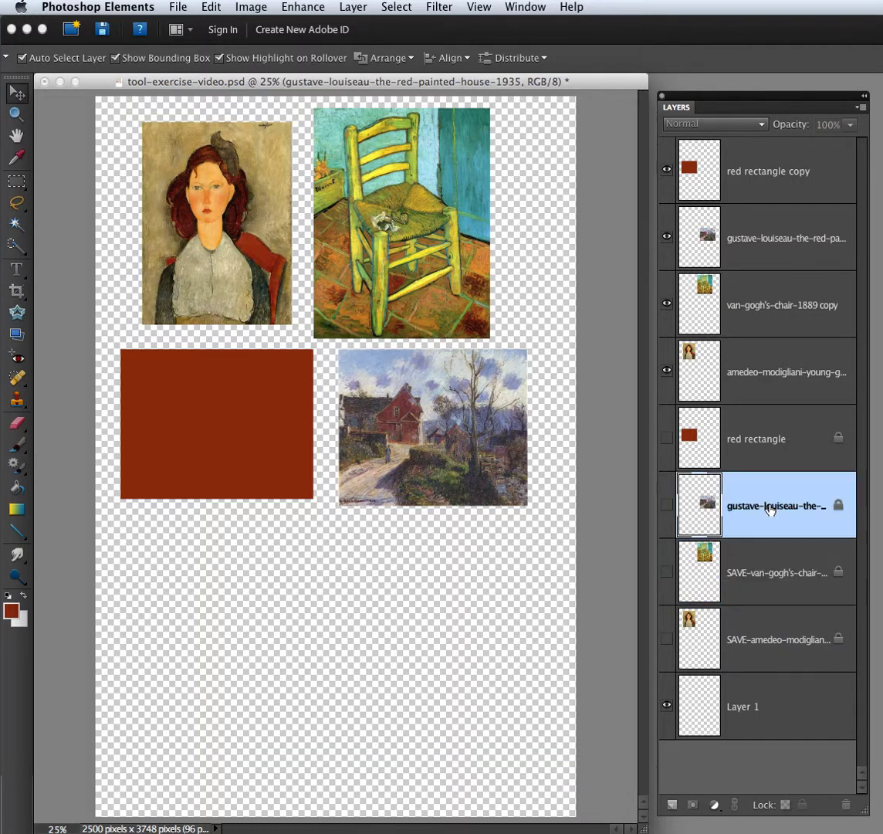
double_click(770, 507)
click(768, 505)
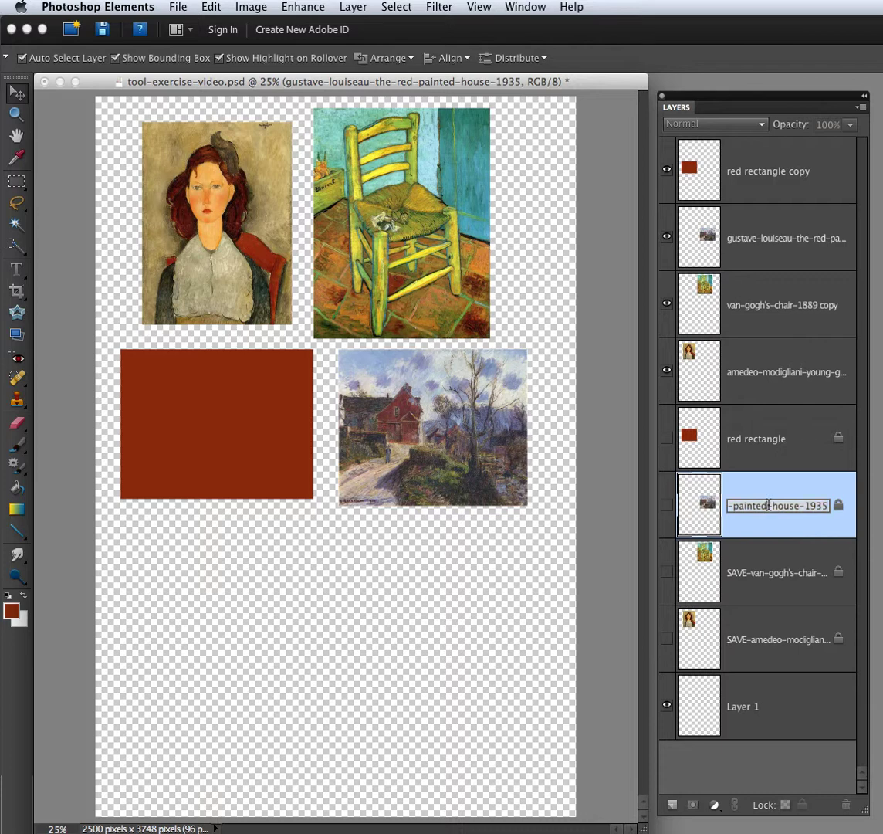
key(Left)
key(Left)
key(Left)
key(Left)
key(Left)
key(Left)
key(Left)
key(Left)
key(Left)
key(Left)
key(Left)
key(Left)
key(Left)
key(Left)
key(Left)
key(Left)
key(Left)
key(Left)
key(Left)
key(Left)
key(Left)
key(Left)
key(Left)
key(Left)
key(Left)
key(Left)
key(Left)
key(Left)
text(SAVE-)
- Rename the locked original red rectangle layer as "SAVE-red rectangle"
click(757, 442)
double_click(759, 440)
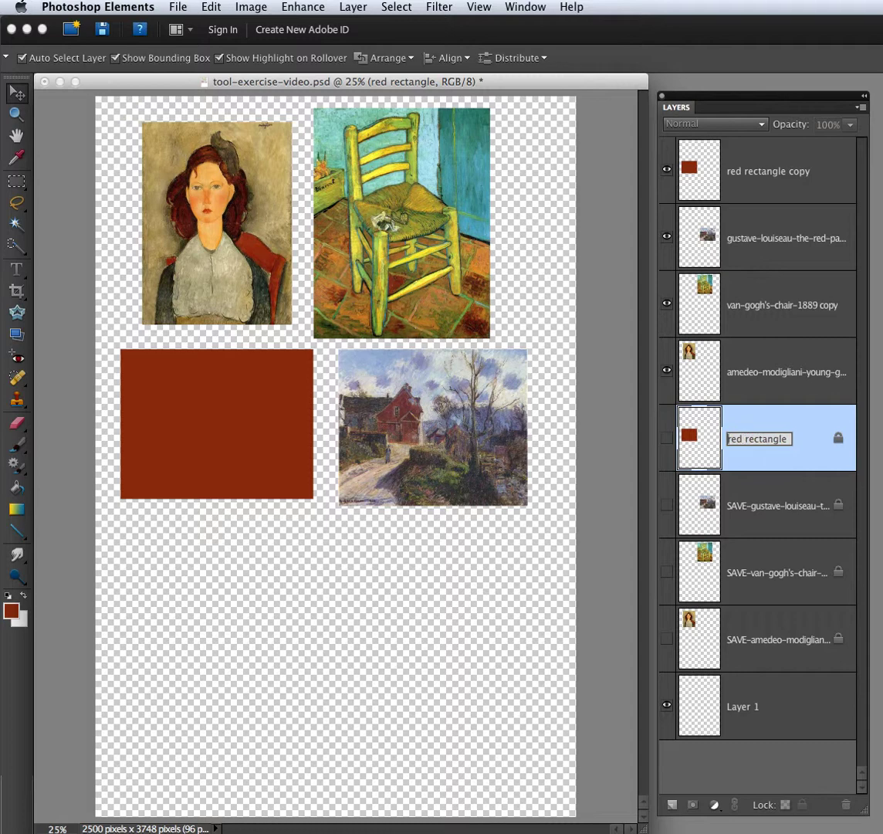
text(SAVE-)
- Remove the word "copy" from the names of the duplicated amedeo-modigliani-young-girl-seated-1918 and van-gogh's-chair-1889 layers
double_click(817, 371)
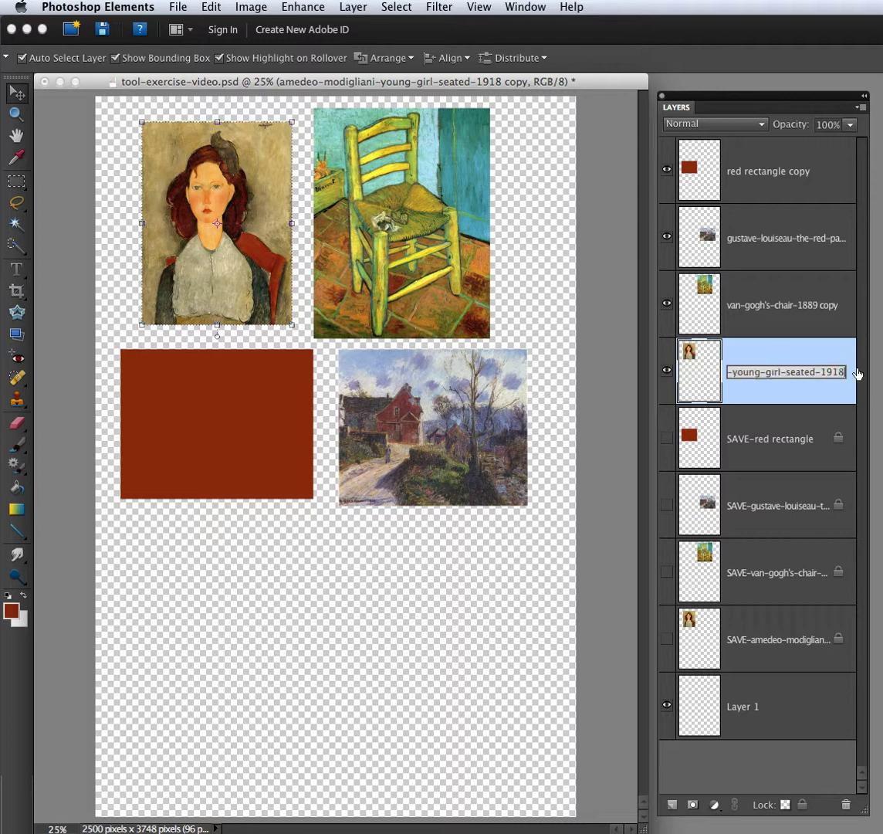
click(811, 306)
double_click(816, 305)
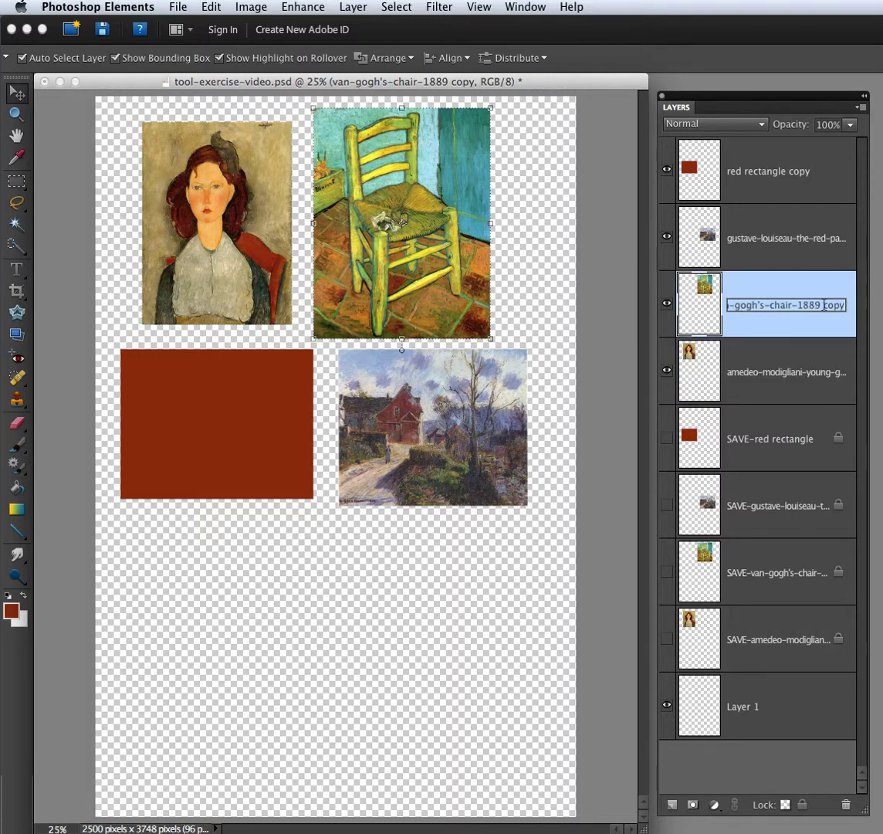
click(852, 302)
key(BackSpace)
key(BackSpace)
key(BackSpace)
key(BackSpace)
key(BackSpace)
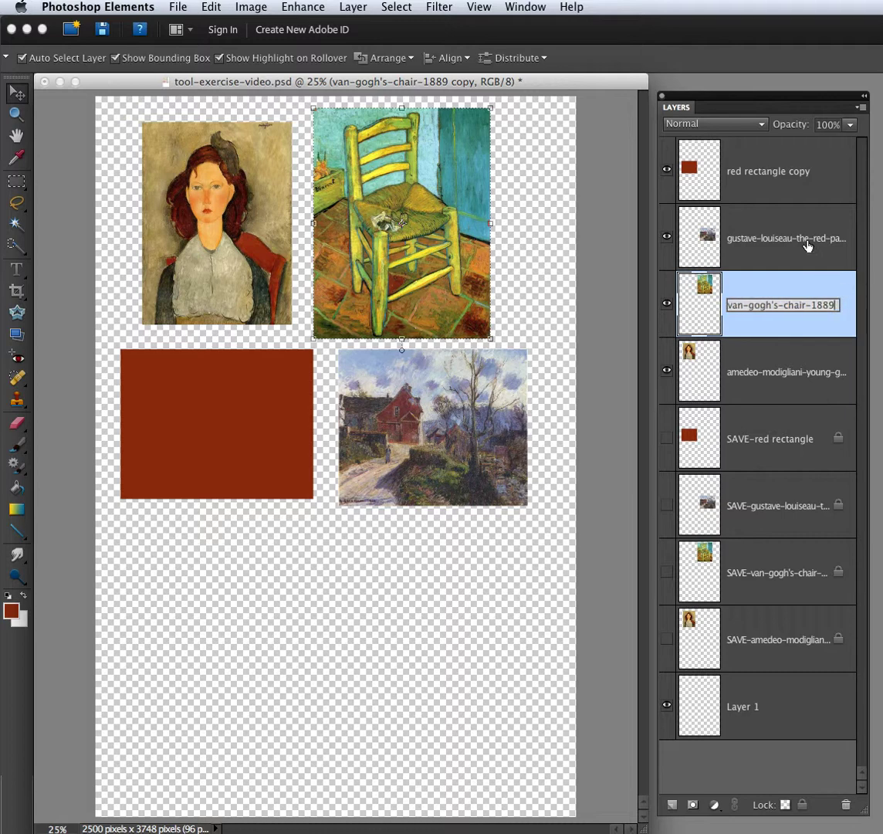
- Rename the duplicated Louiseau house layer as "gustave-louiseau-the-red-painted-house-1935", without the word "copy"
double_click(805, 245)
key(Right)
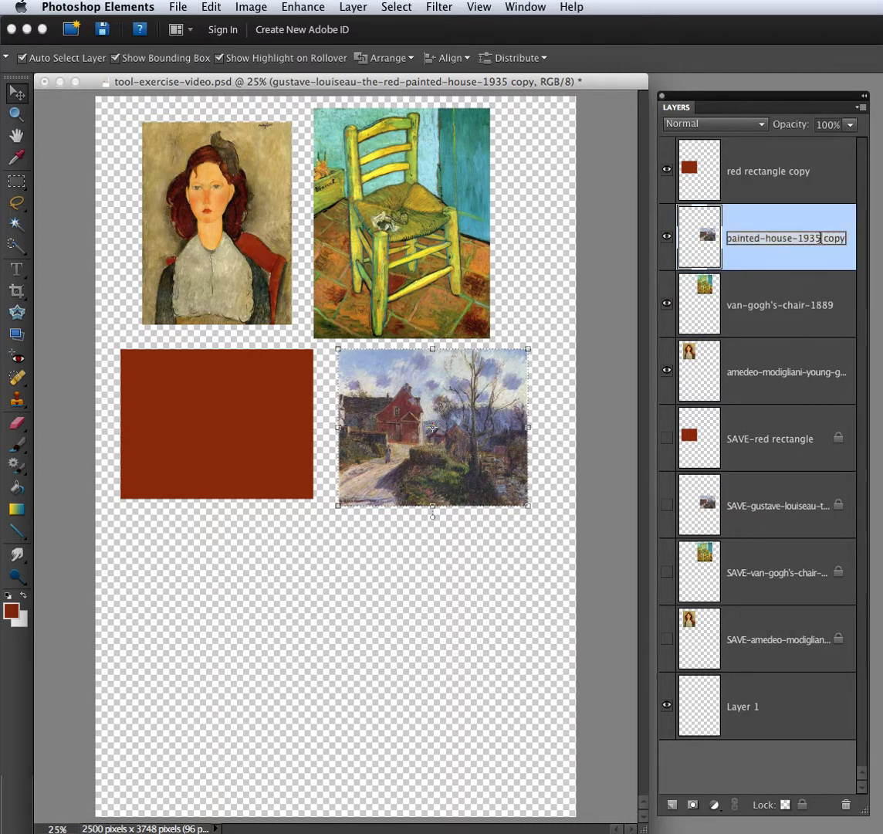
key(BackSpace)
key(BackSpace)
key(BackSpace)
key(BackSpace)
key(BackSpace)
key(Return)
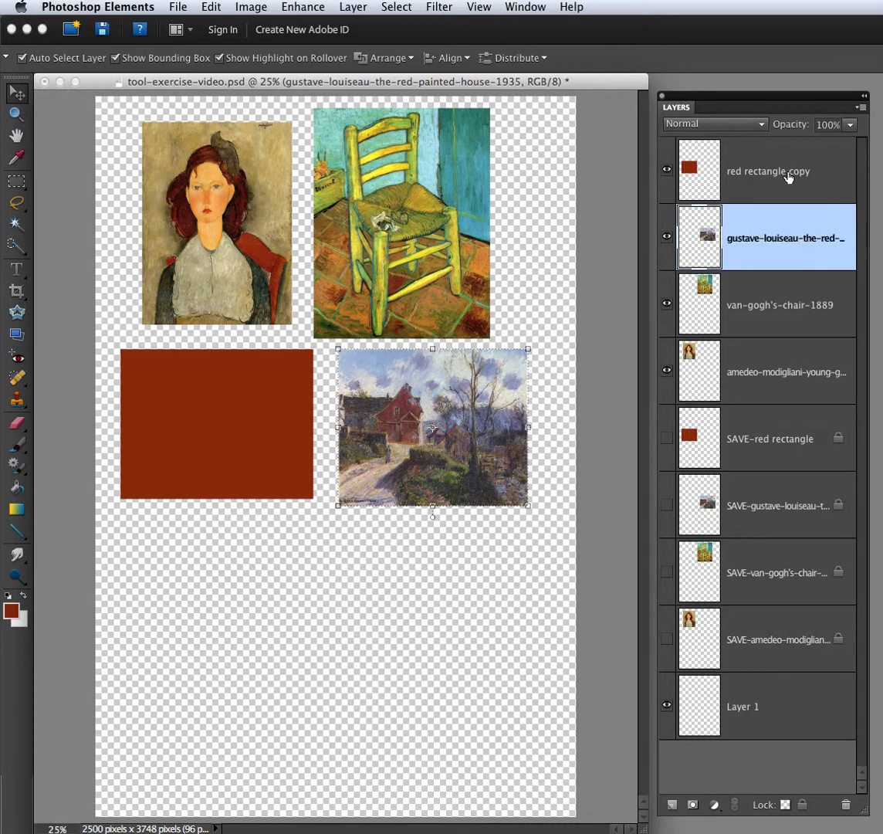
- Rename the "red rectangle copy" layer as "red rectangle"
double_click(787, 174)
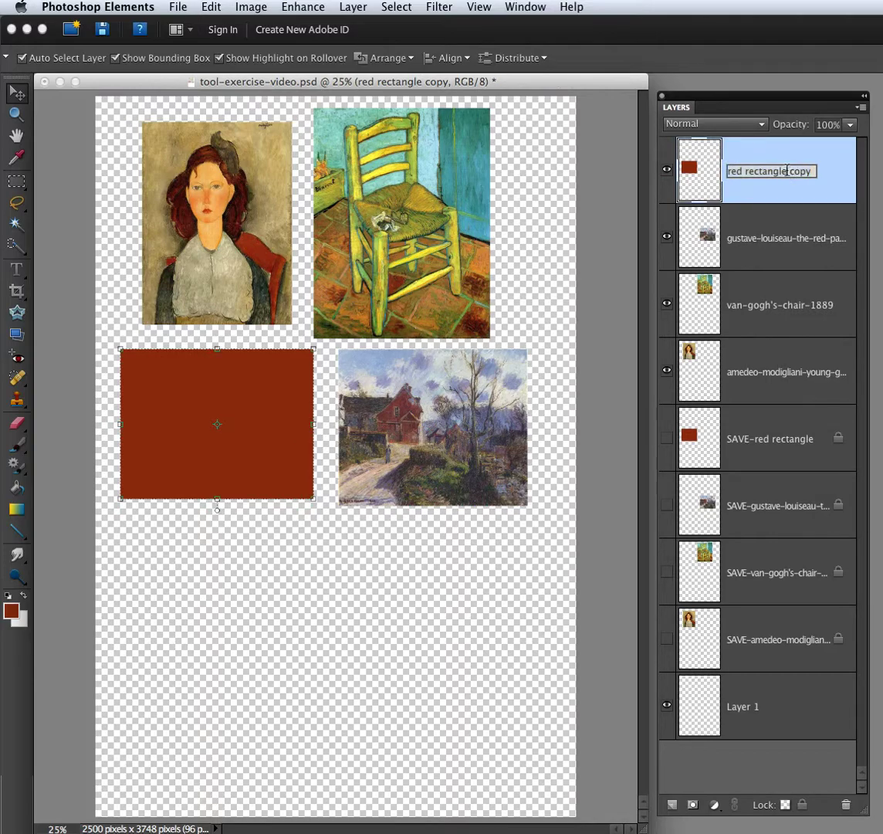
key(Right)
key(BackSpace)
key(BackSpace)
key(BackSpace)
key(BackSpace)
key(BackSpace)
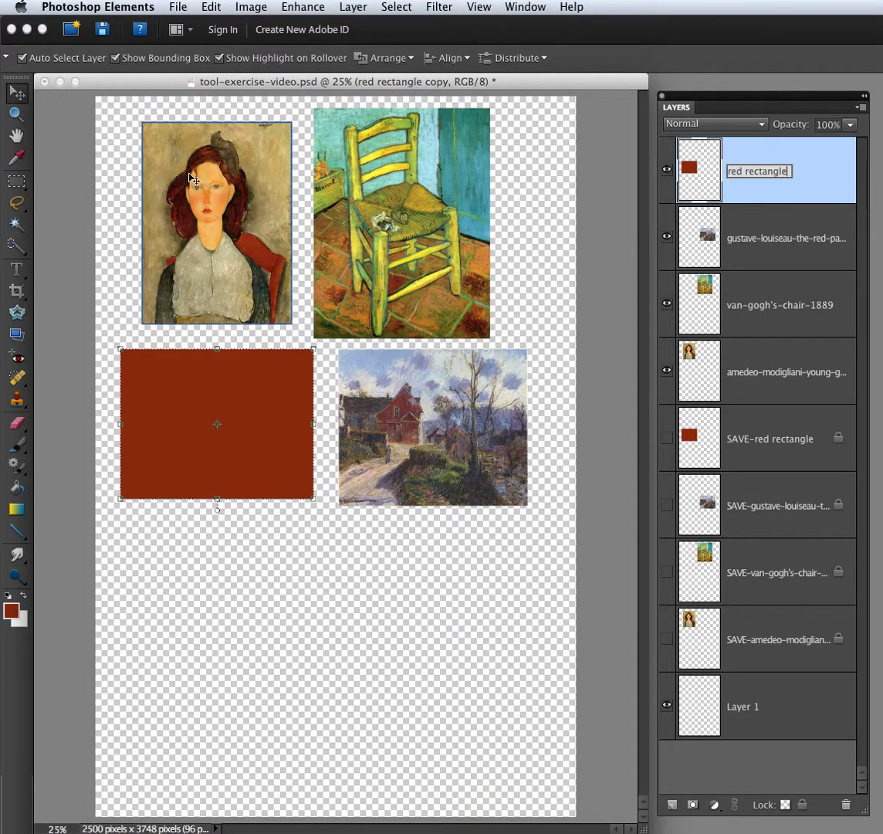
key(Return)
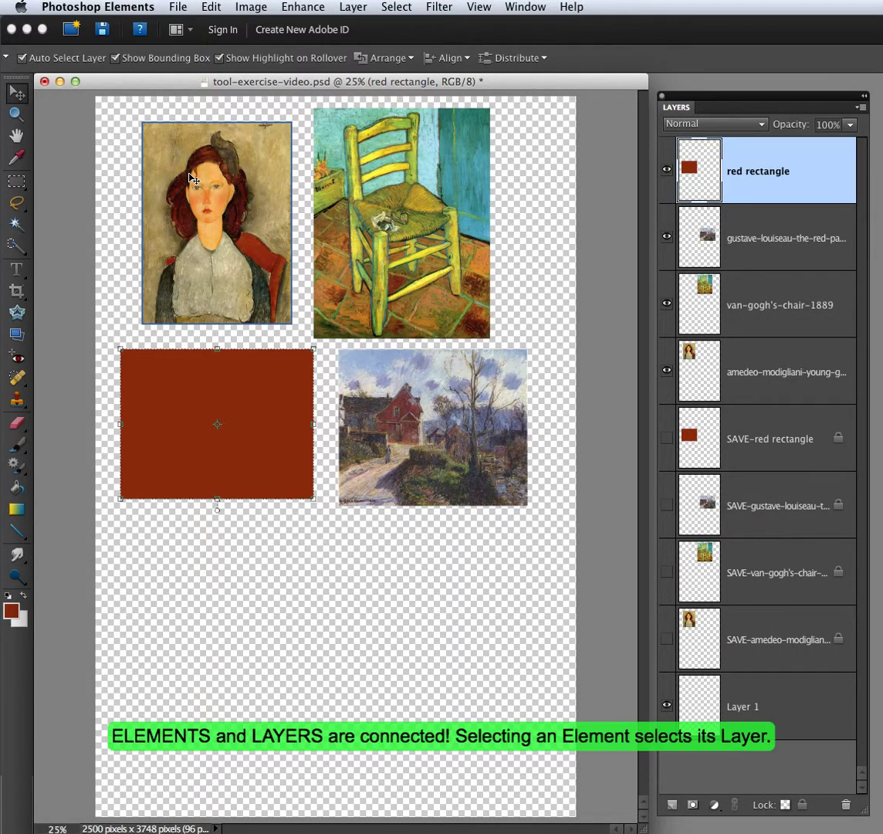
- Select the chair, red rectangle, house and portrait elements on the canvas in turn to check which layer each activates
click(351, 189)
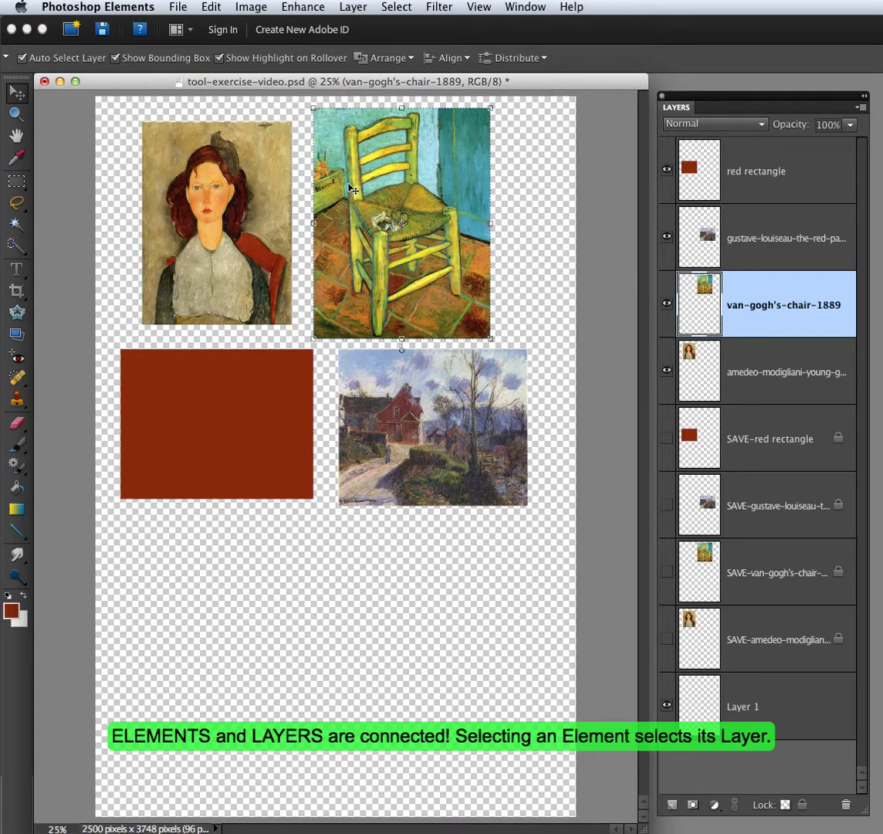
click(228, 398)
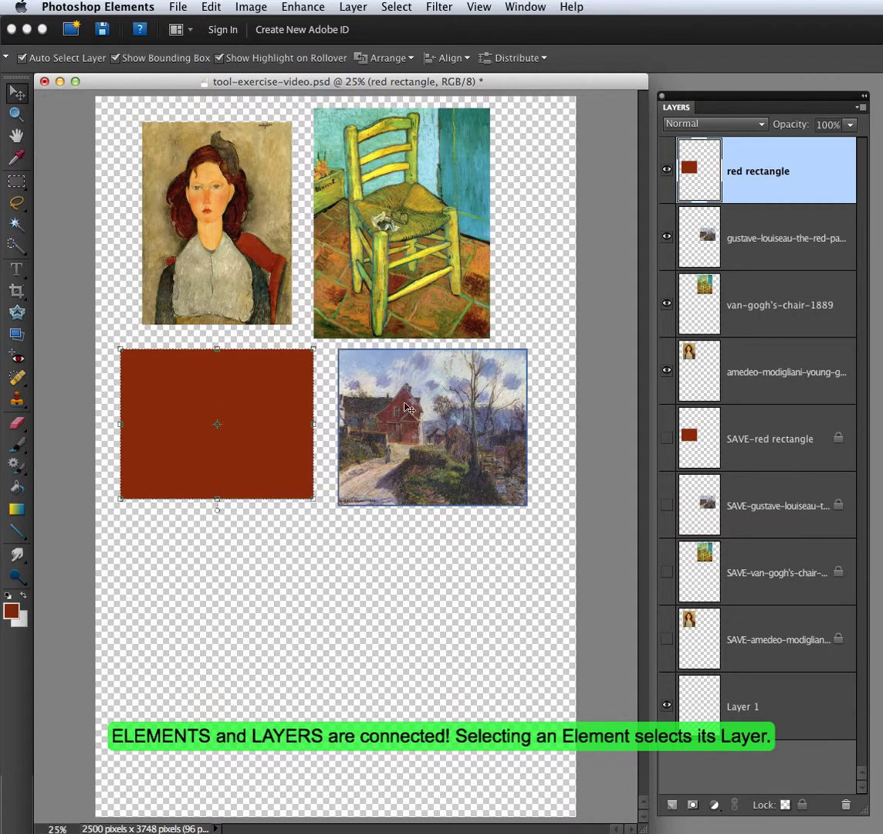
click(372, 362)
click(244, 252)
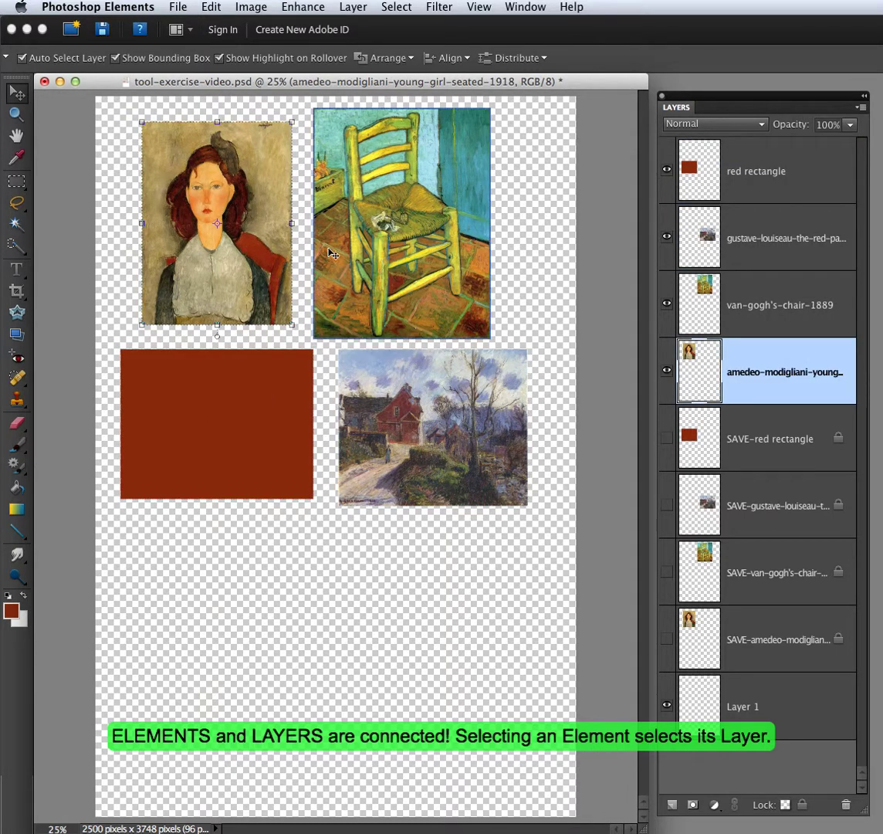
click(399, 255)
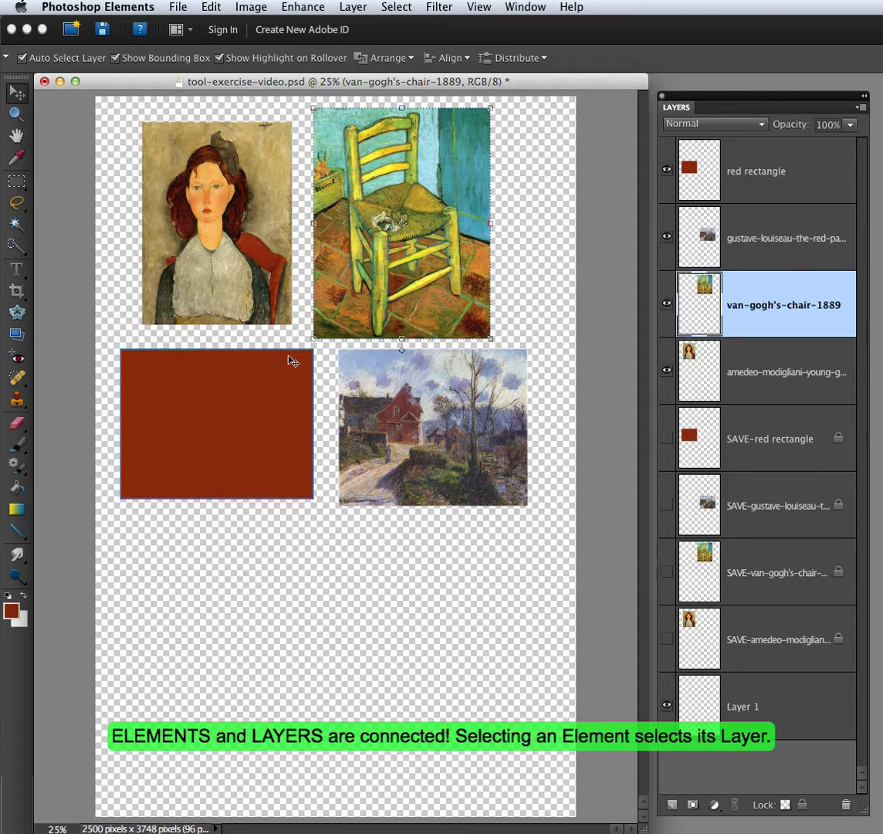
click(254, 385)
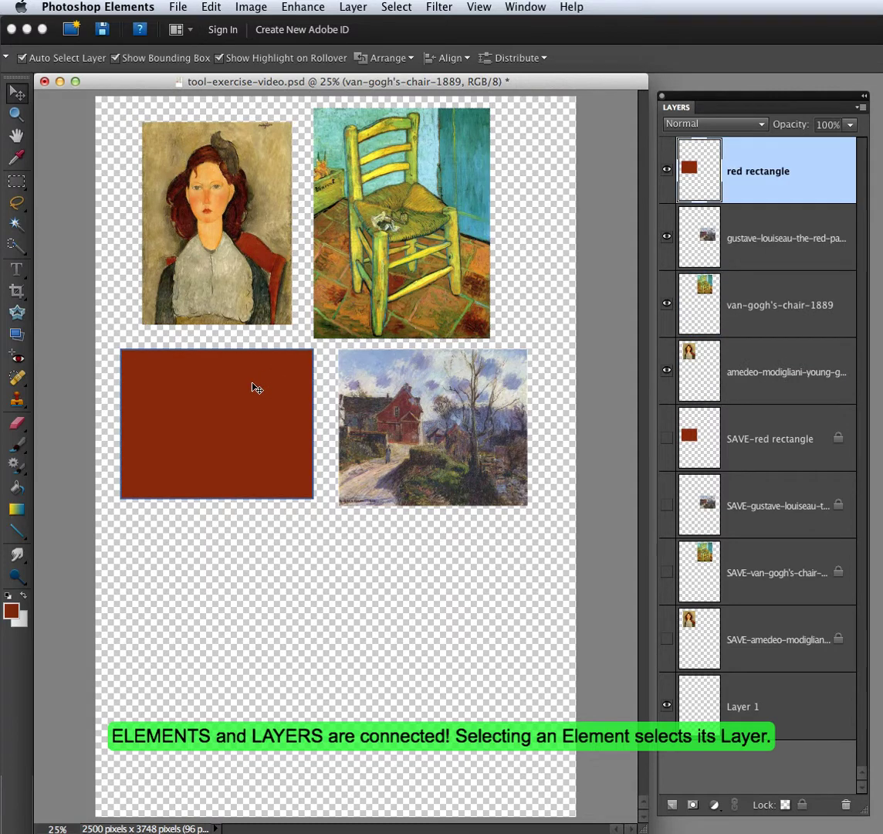
- Reposition the pictures on the canvas: lower the house painting, shift the chair down and right, and nudge the portrait right
click(414, 393)
drag(410, 391, 416, 541)
mouse_move(385, 259)
mouse_down()
mouse_move(404, 375)
mouse_move(427, 390)
mouse_up()
drag(206, 194, 257, 196)
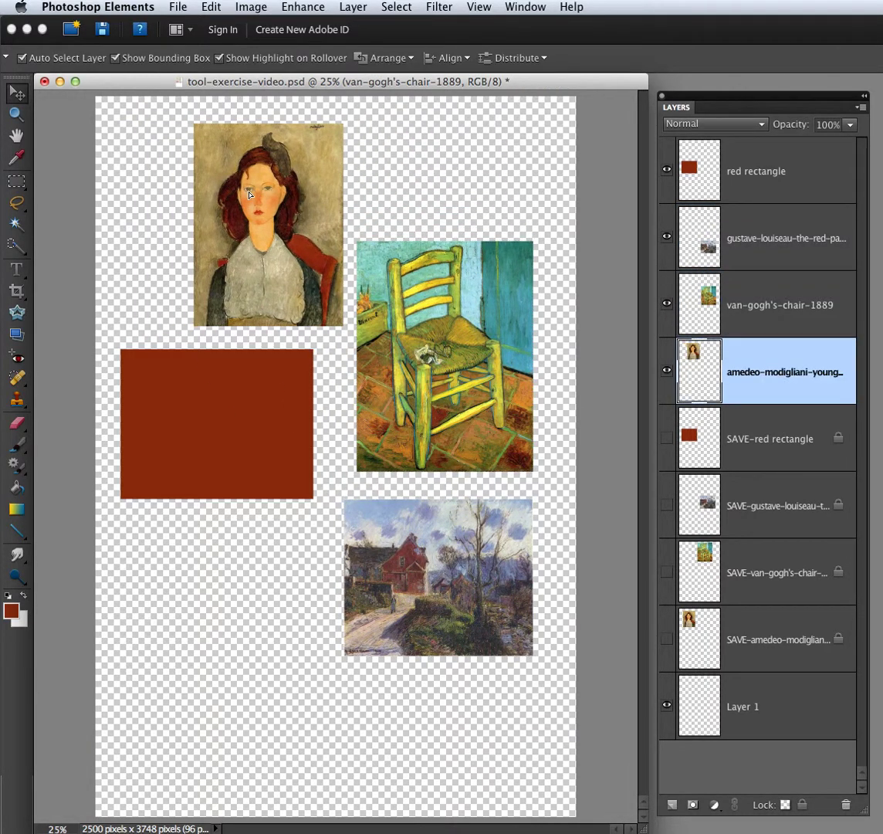
- Move the red rectangle down beside the house painting and scale it proportionally to 78.4%
drag(192, 373, 191, 508)
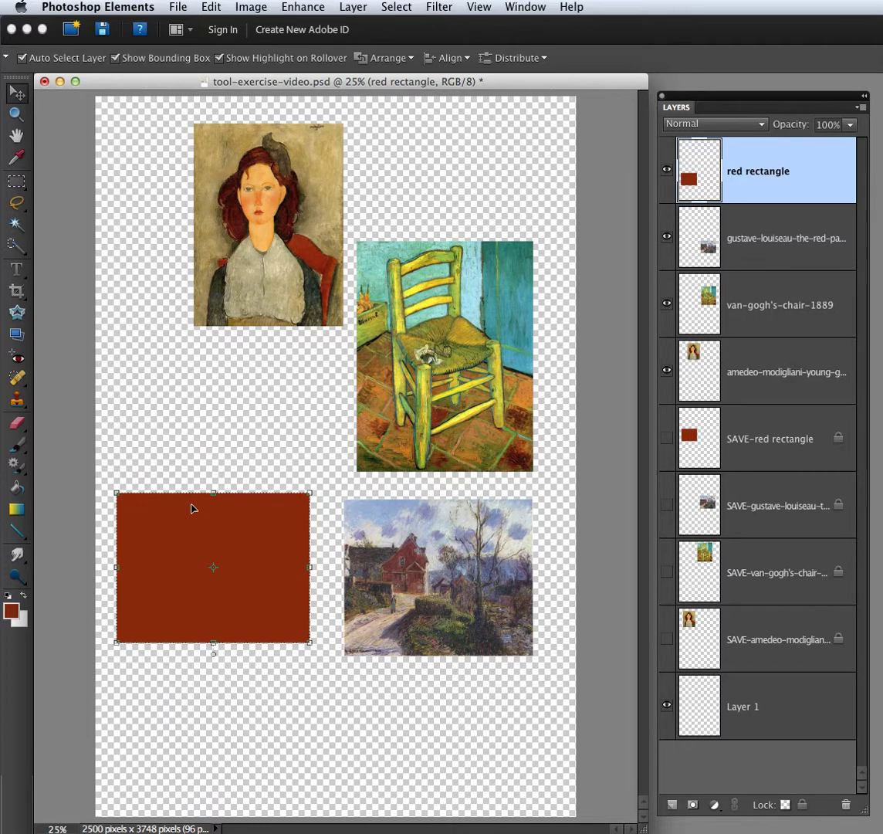
drag(307, 495, 254, 510)
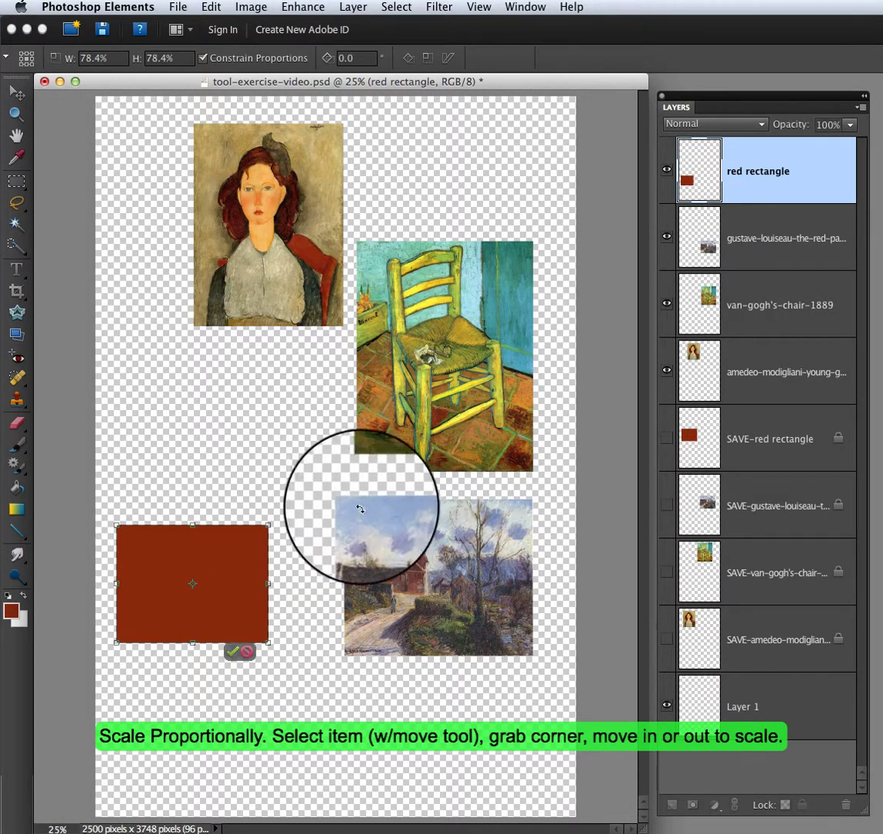
click(231, 653)
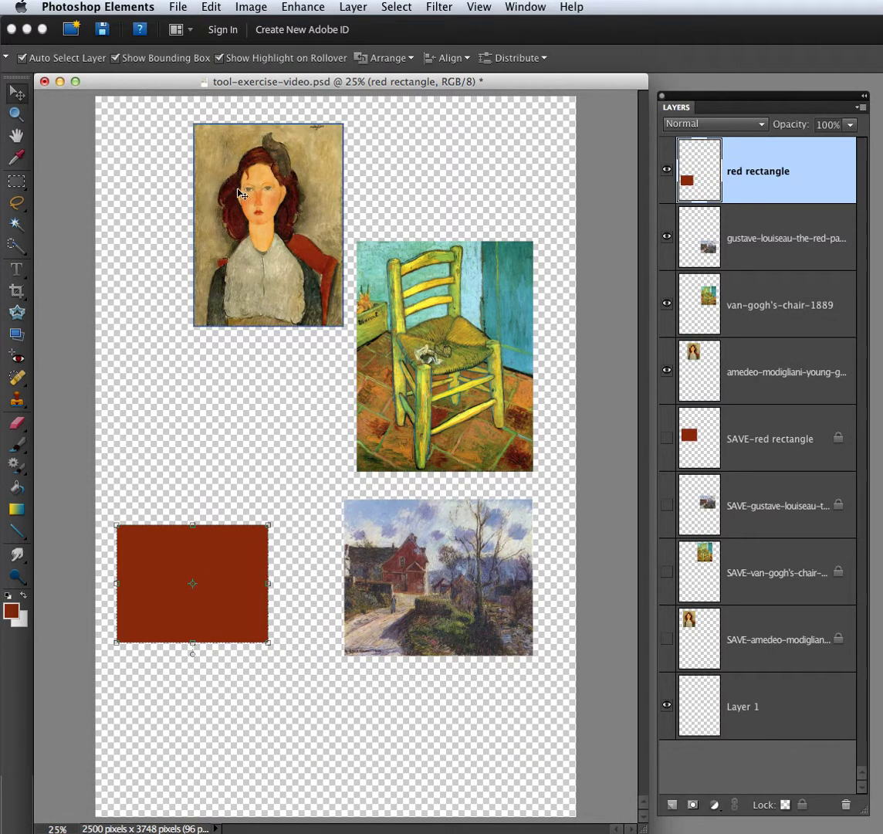
- Shift the portrait back to the left and rotate only its layer 90° left
drag(248, 193, 202, 196)
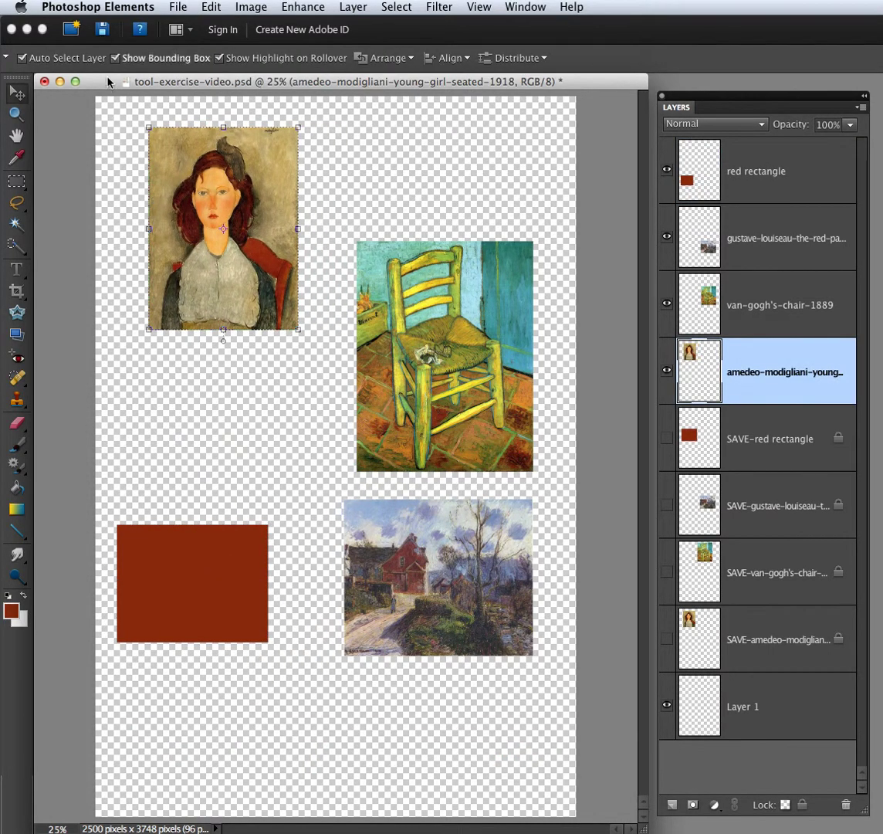
click(249, 8)
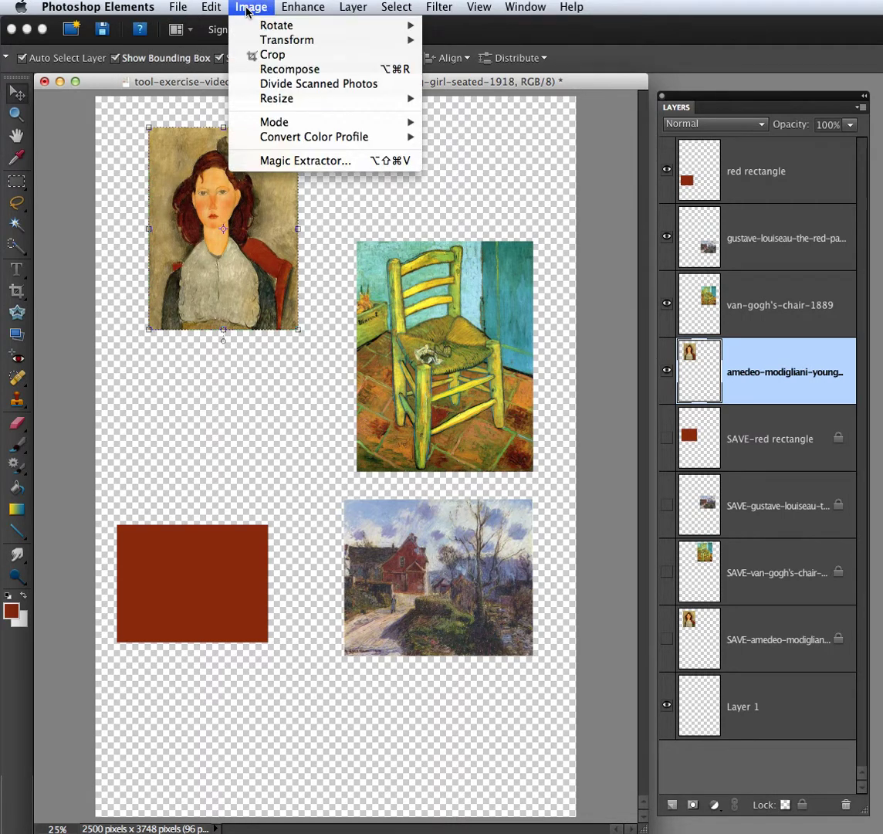
mouse_move(261, 26)
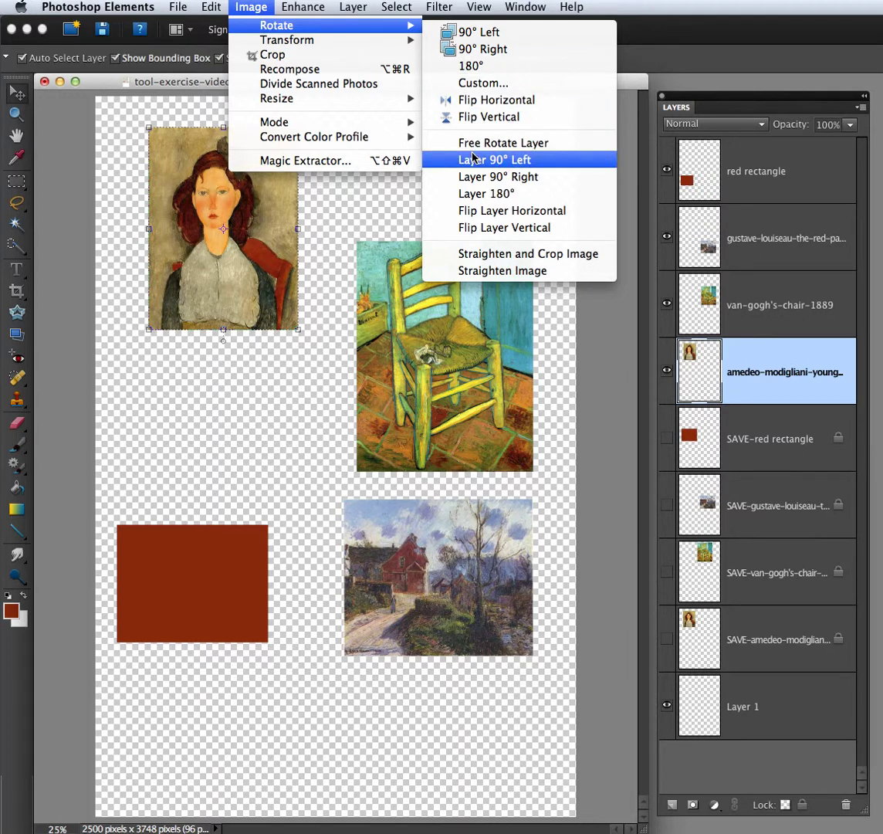
click(473, 159)
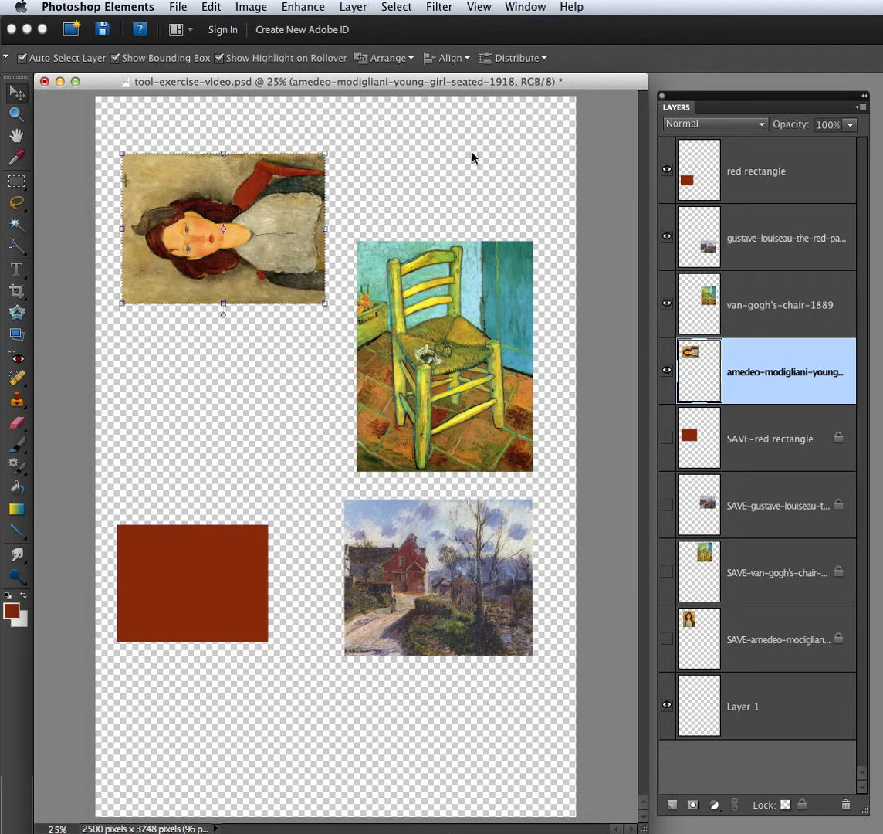
- Flip only the sideways portrait layer horizontally
click(251, 7)
mouse_move(266, 25)
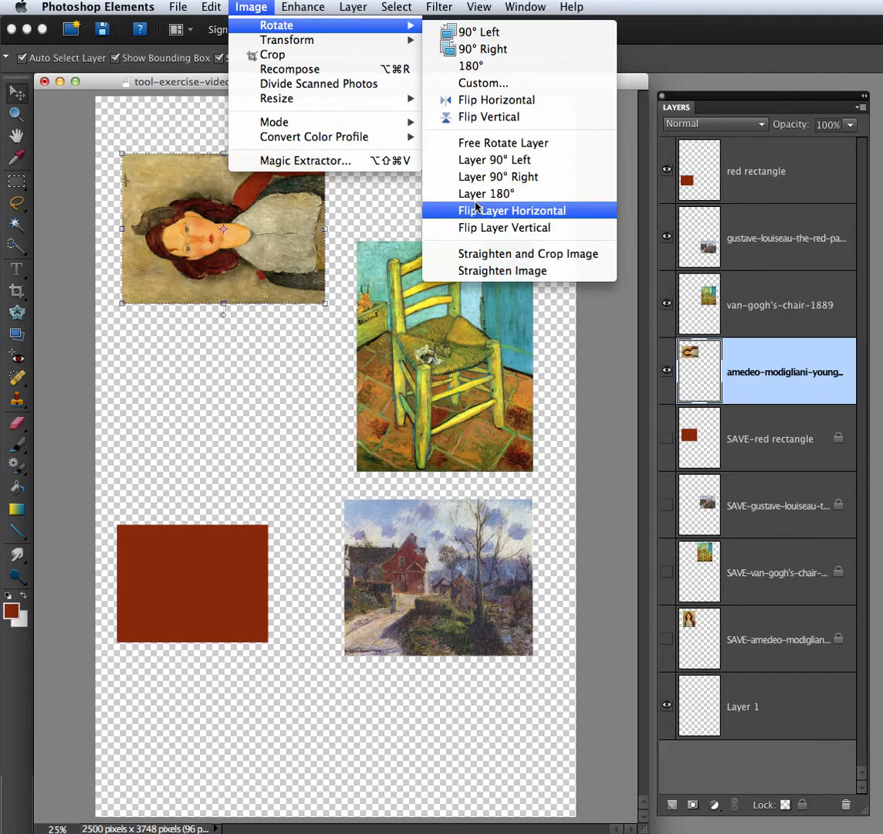
click(477, 208)
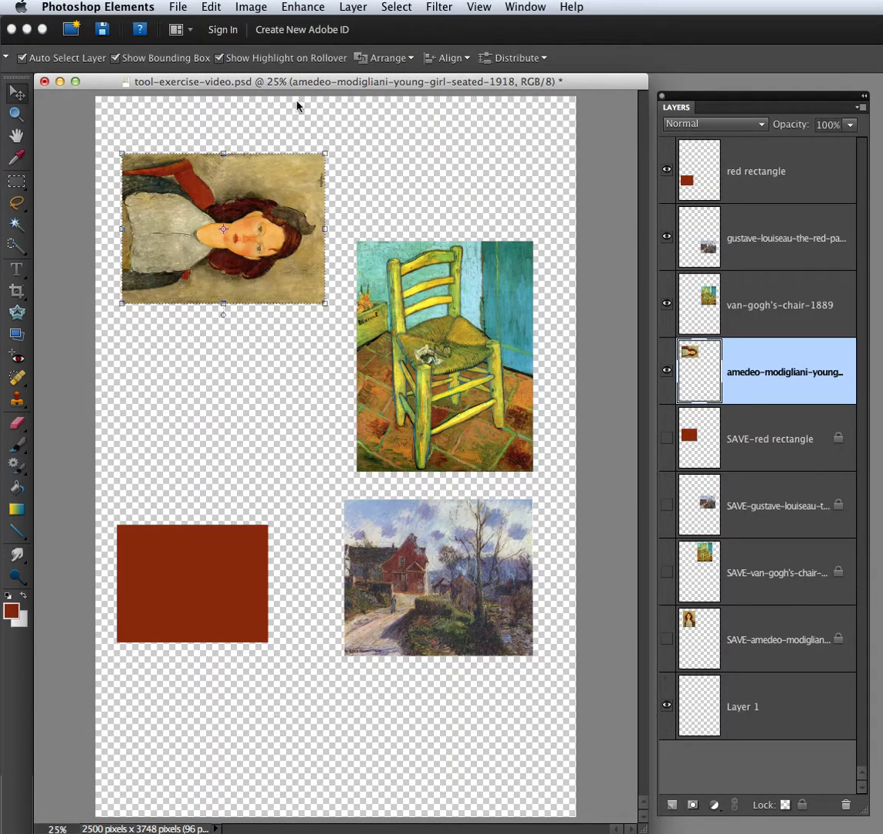
- Rotate only the portrait layer another 90° left so the girl stands upright
click(255, 8)
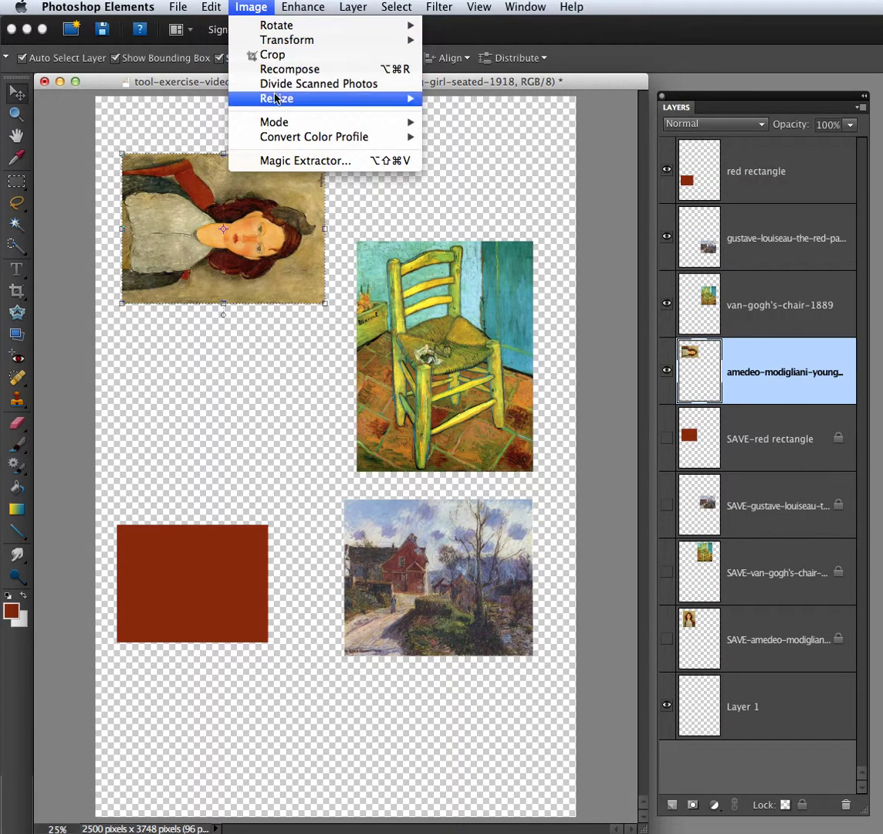
mouse_move(276, 101)
mouse_move(247, 24)
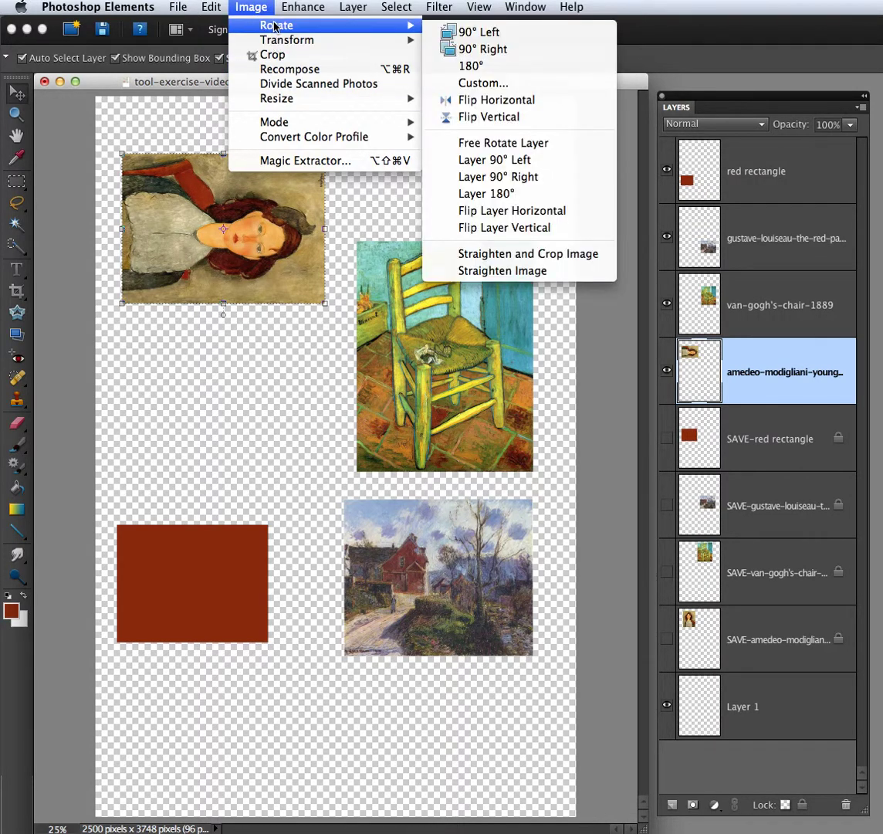
click(482, 166)
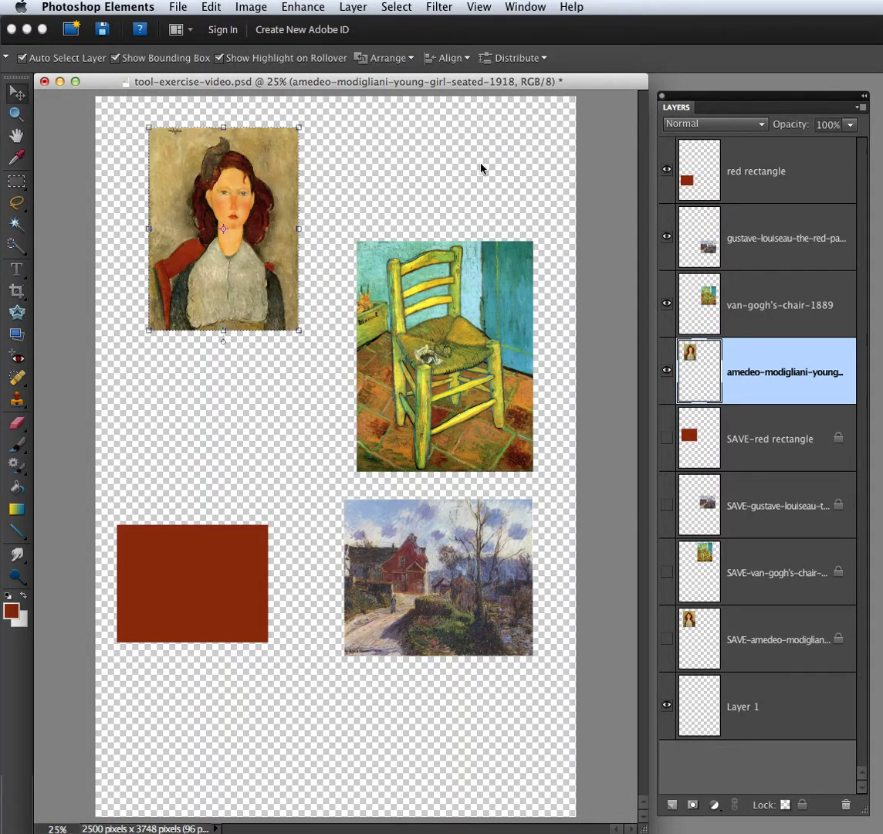
- Mirror the upright portrait layer with Flip Layer Horizontal
click(248, 8)
mouse_move(301, 28)
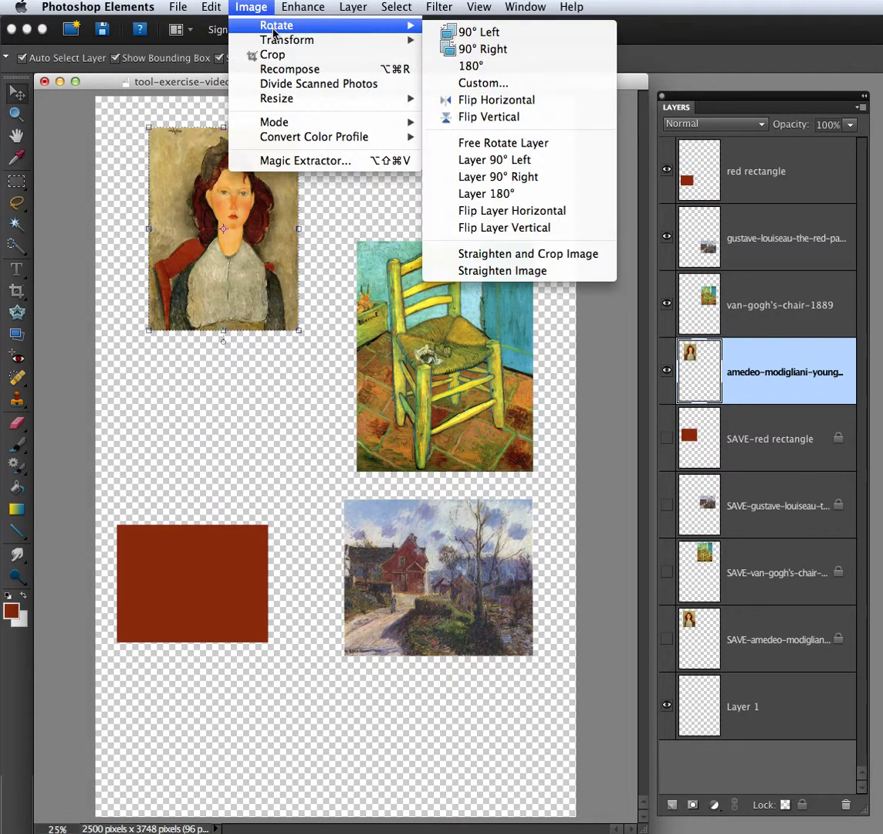
click(487, 210)
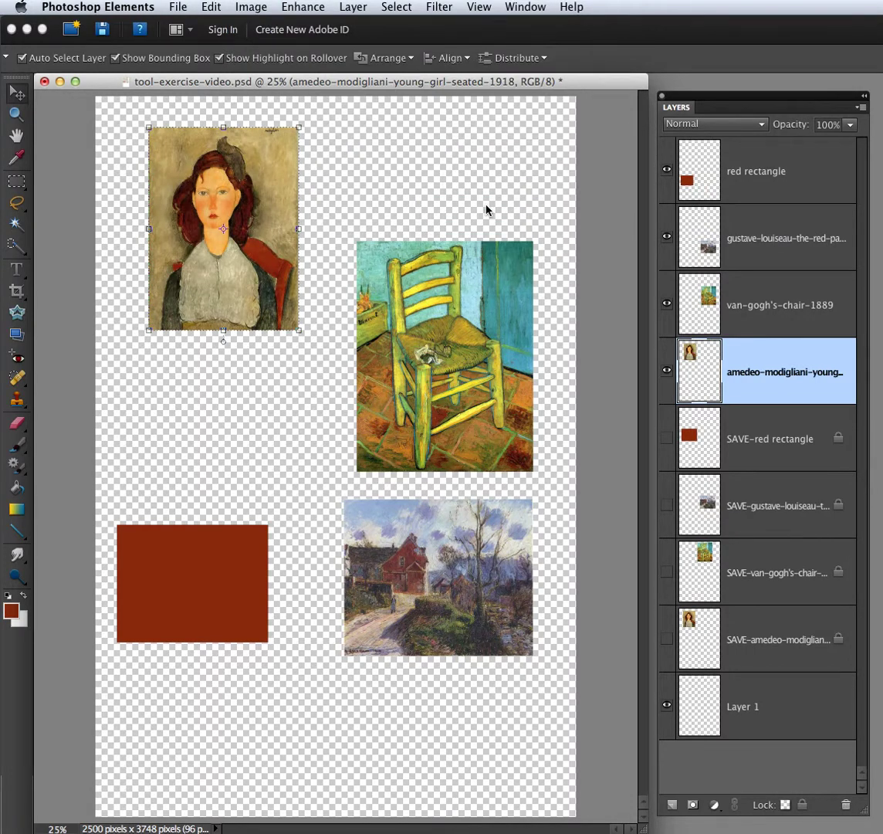
- Flip the entire image vertically, including every layer
click(247, 7)
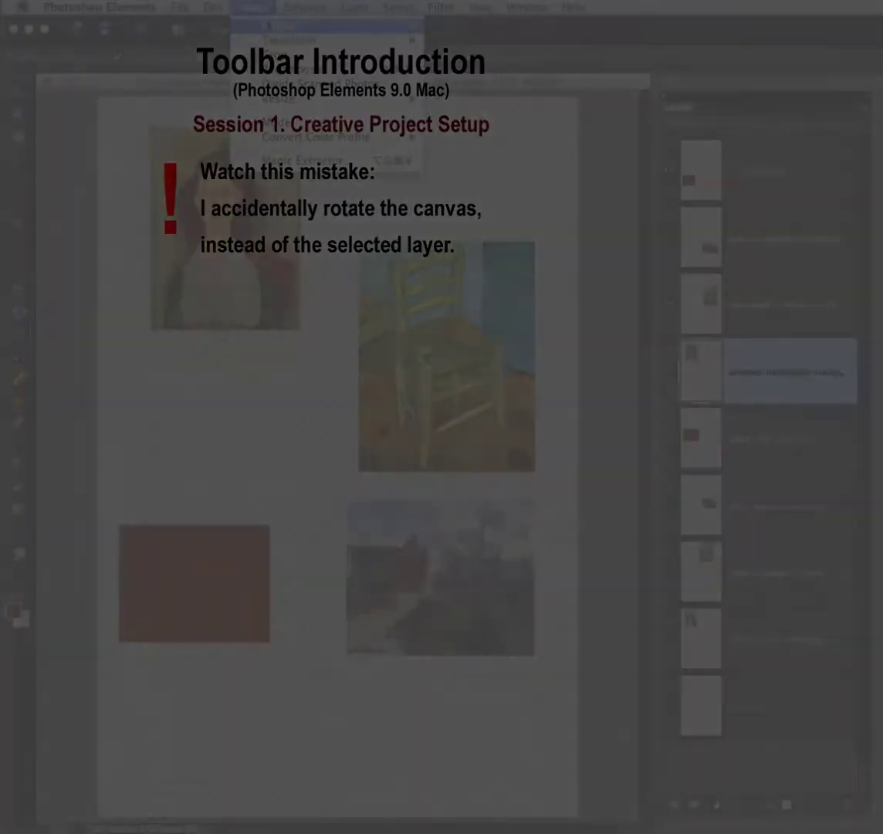
mouse_move(369, 31)
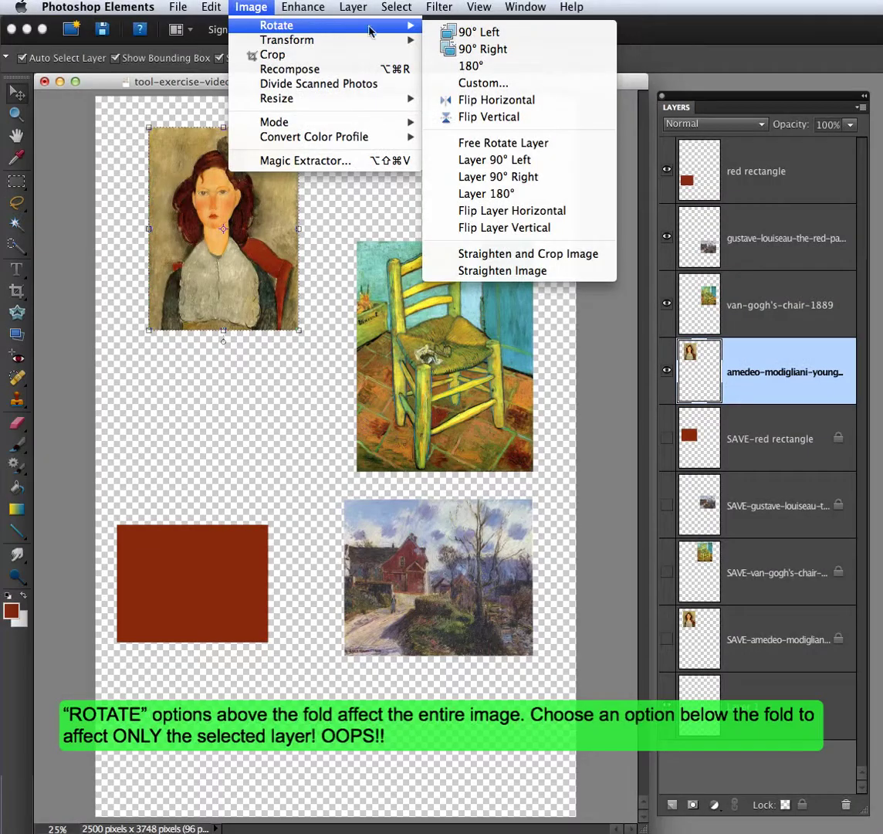
click(478, 117)
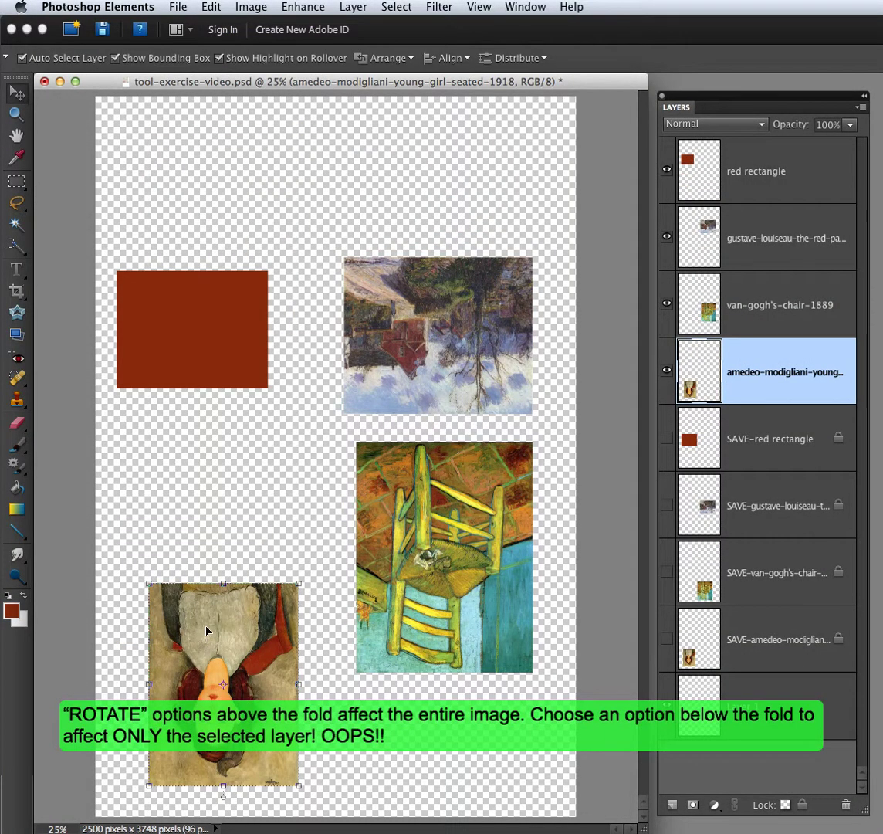
- Move the portrait slightly up and the house painting near the canvas's top edge, above and right of the red rectangle
drag(206, 631, 212, 584)
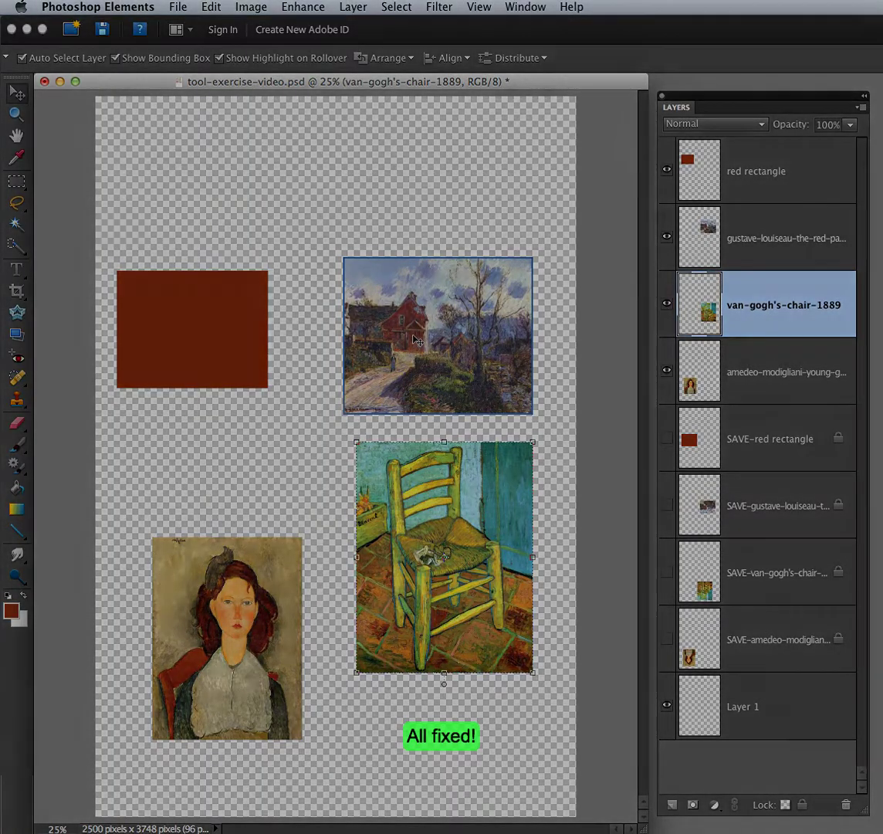
click(413, 340)
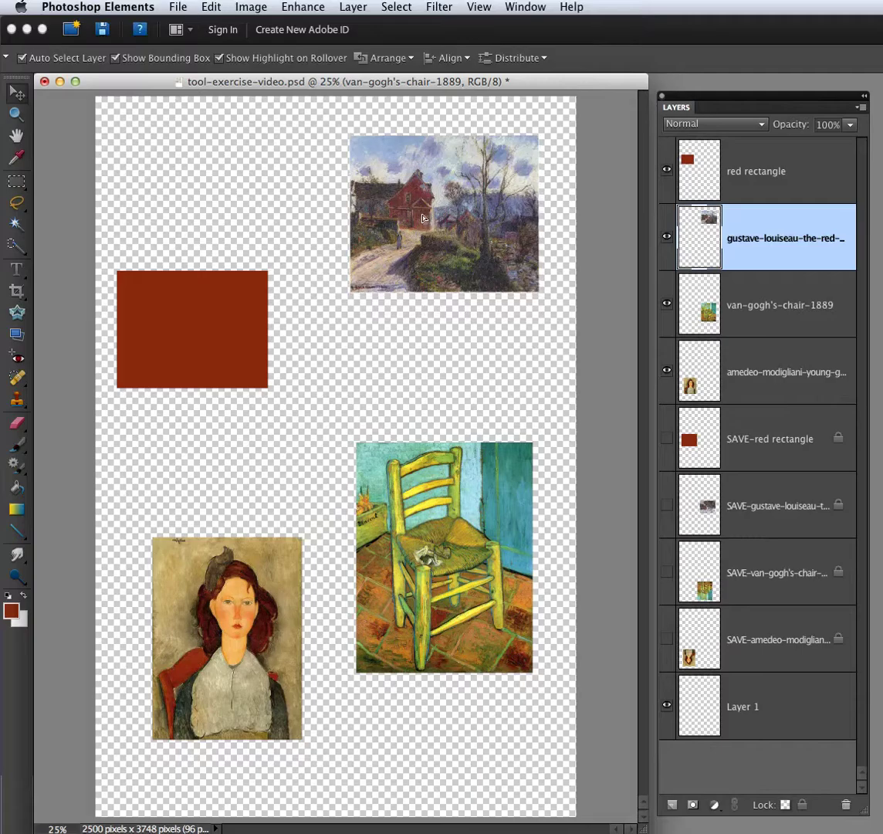
drag(422, 217, 385, 210)
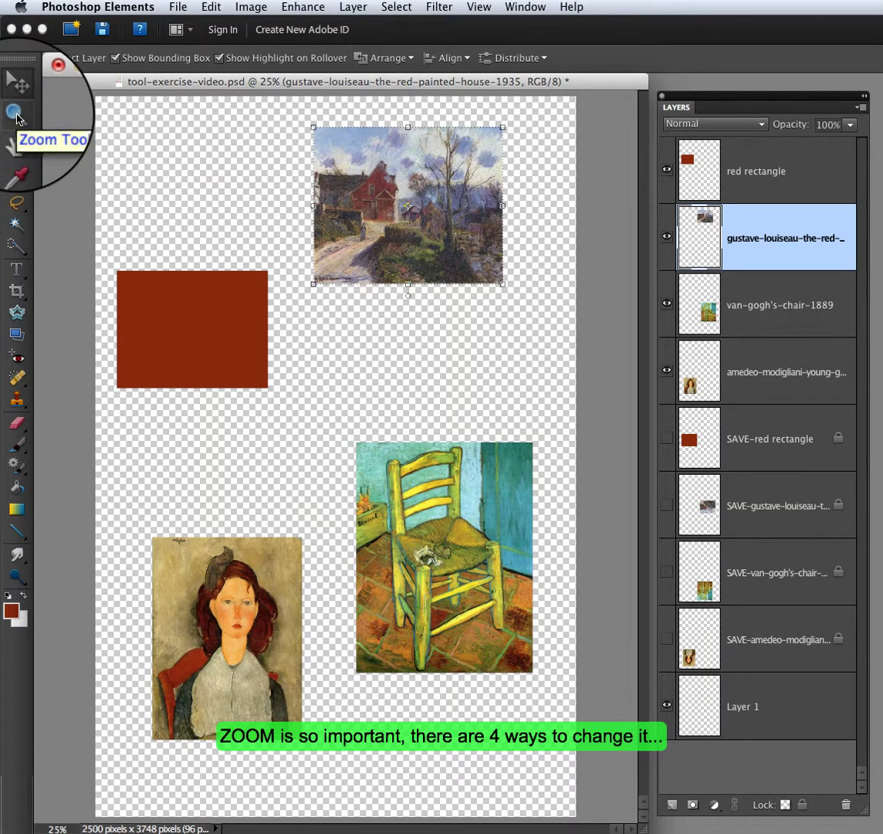
- Activate the Zoom tool and magnify the document in stages to 33.3% and 50%
click(16, 114)
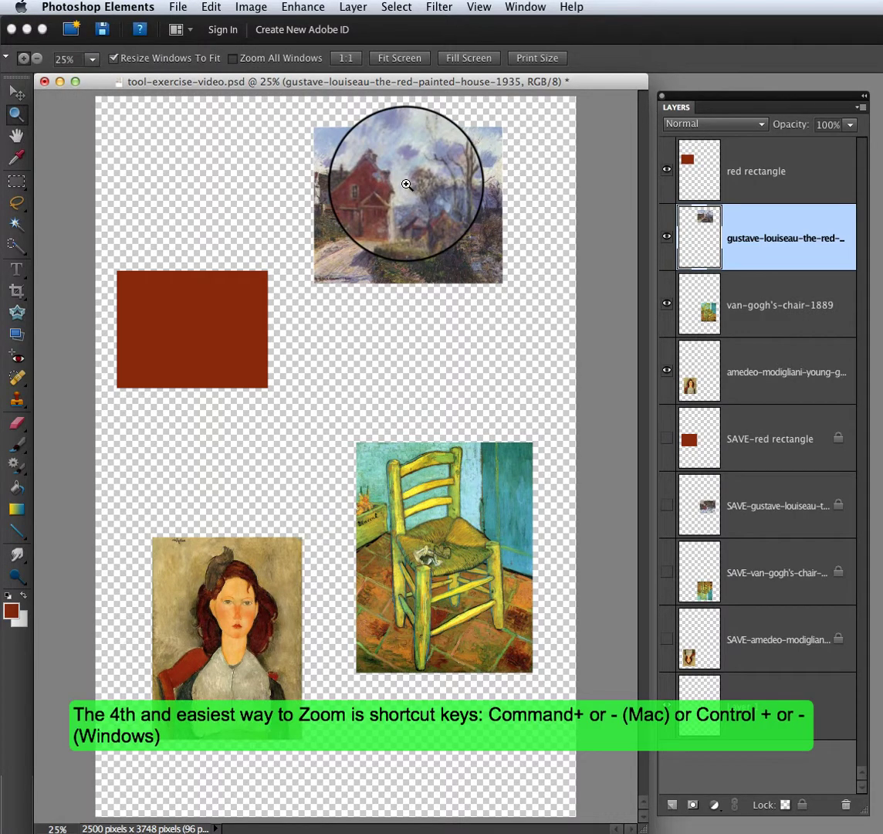
key(super+equal)
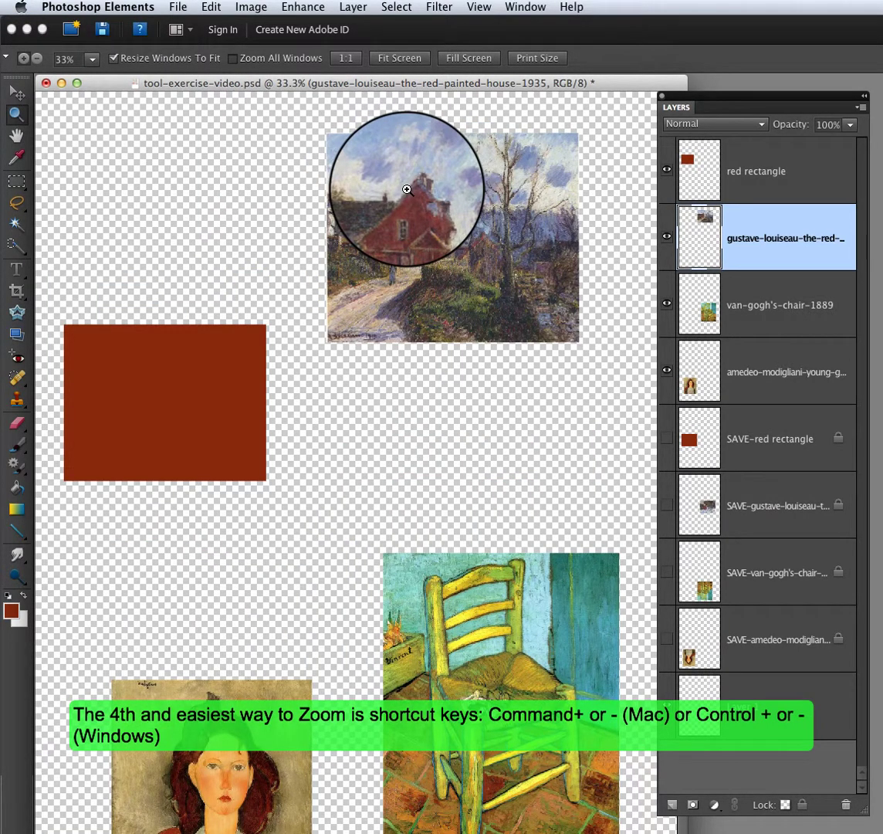
key(super+equal)
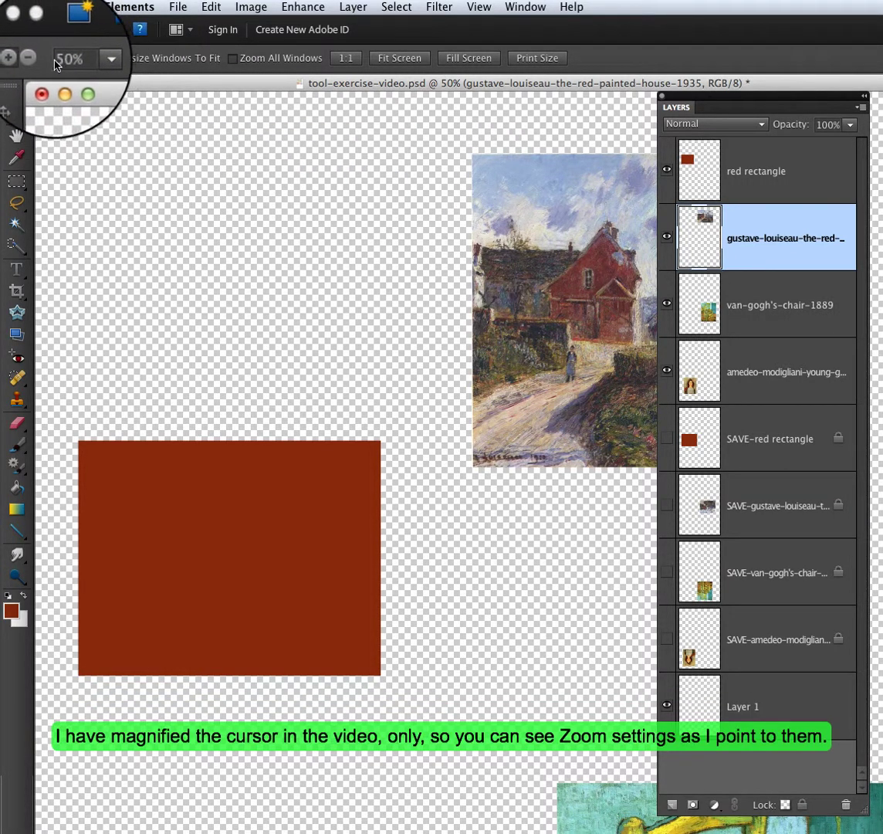
click(548, 257)
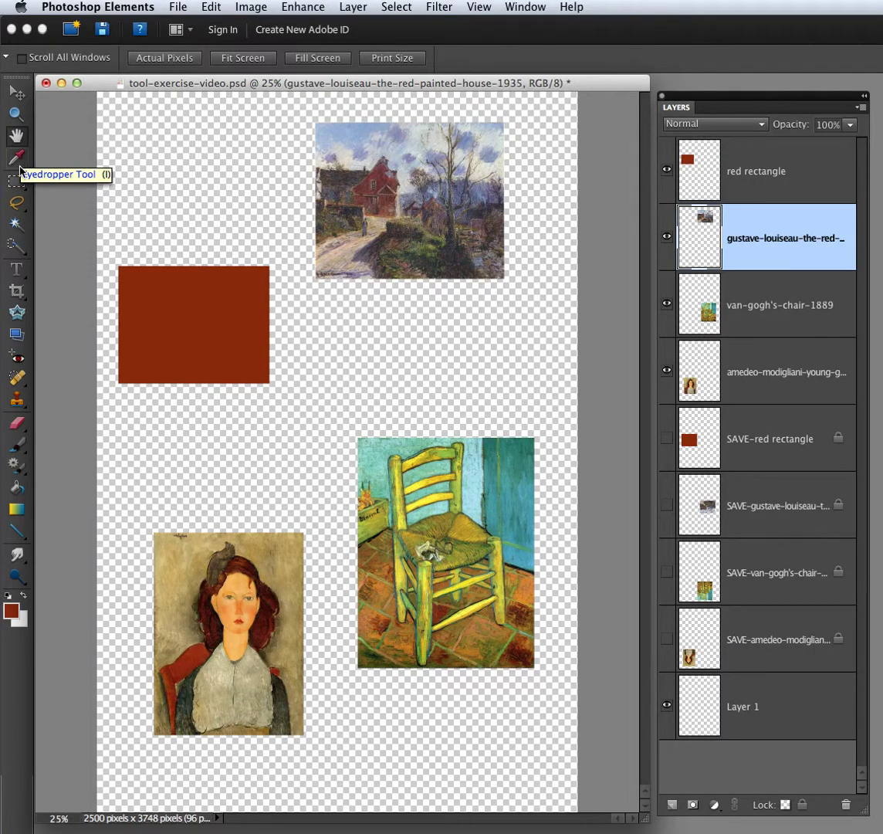
- Draw a freehand Lasso selection around the red house in the Louiseau painting and deselect it
click(16, 202)
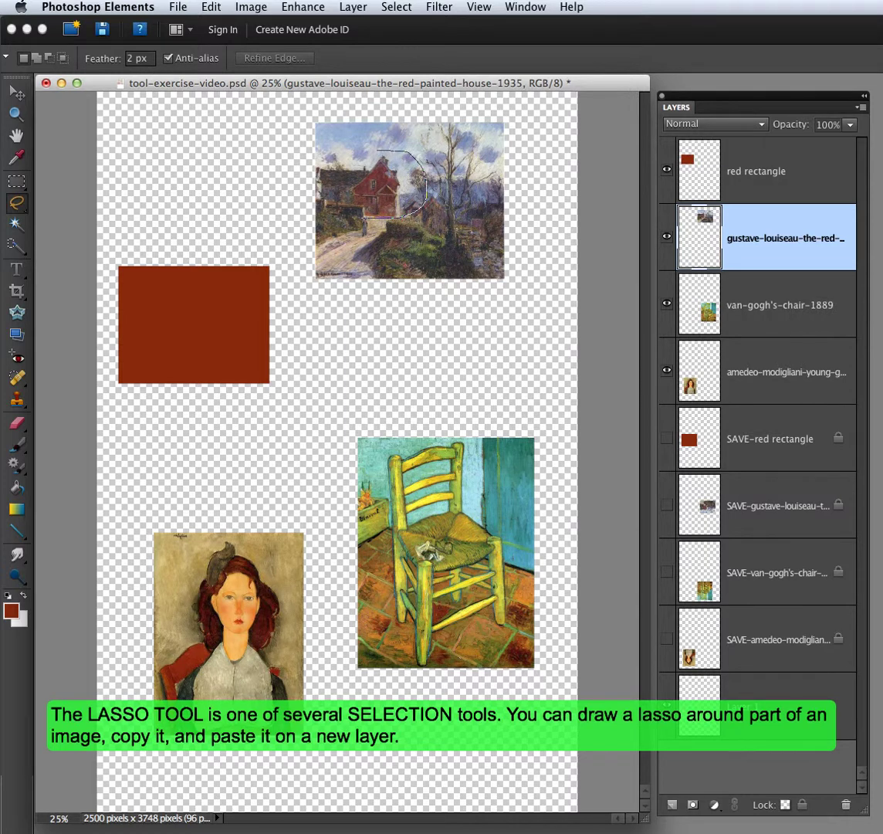
drag(364, 221, 365, 220)
key(m)
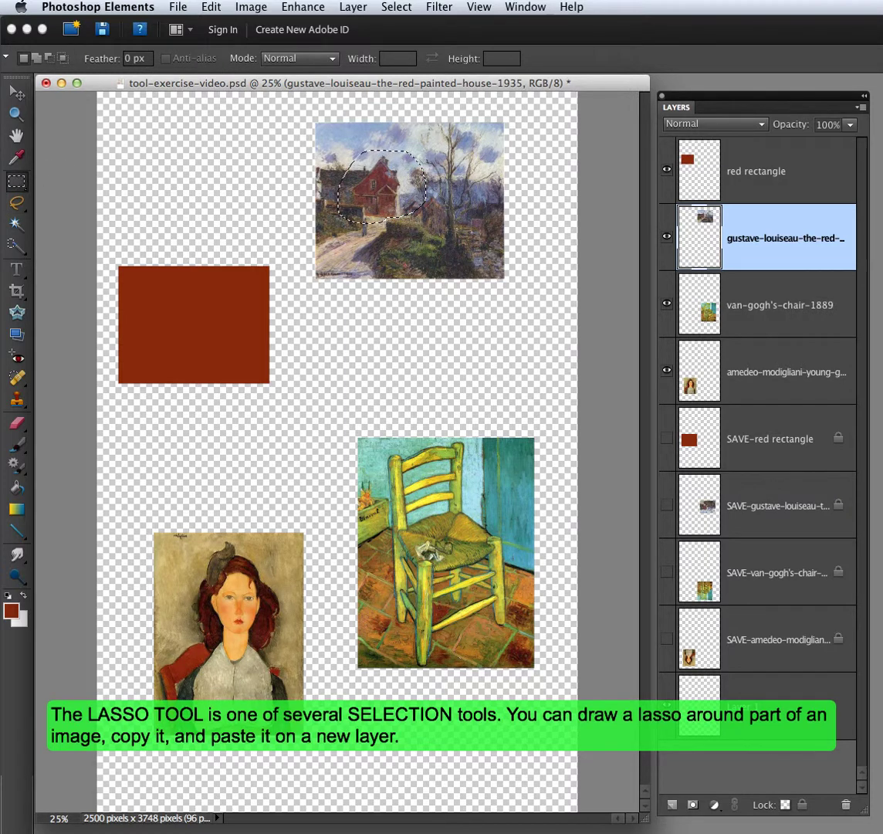
key(super+d)
- Make red the background colour and a teal green sampled with the Eyedropper the foreground colour, trying out the colour swap
click(16, 158)
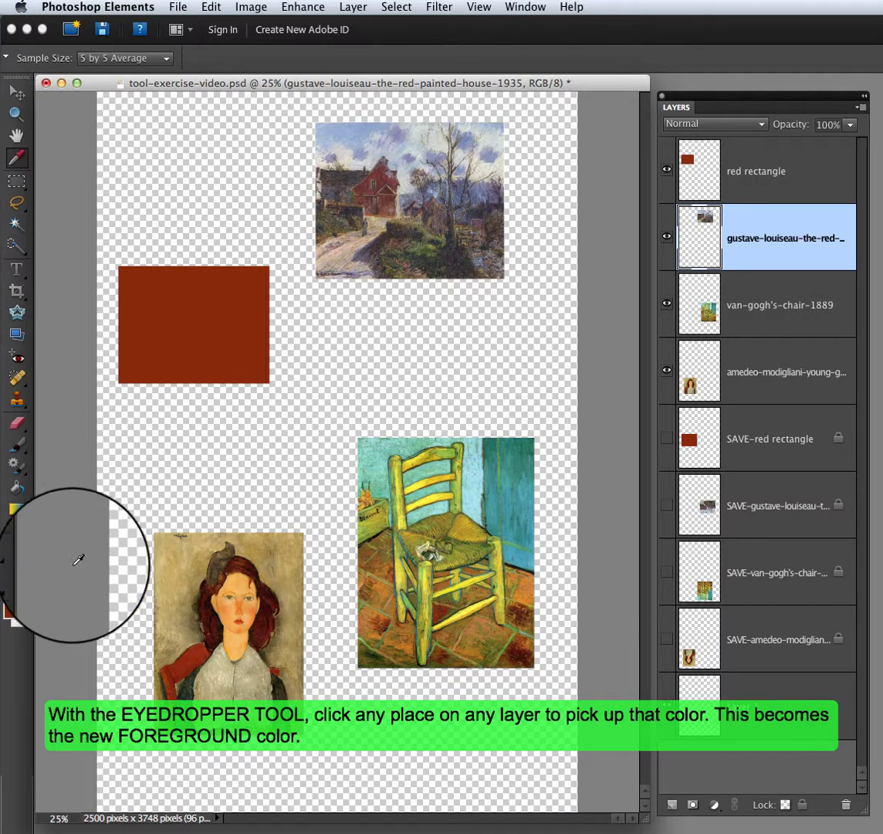
click(23, 594)
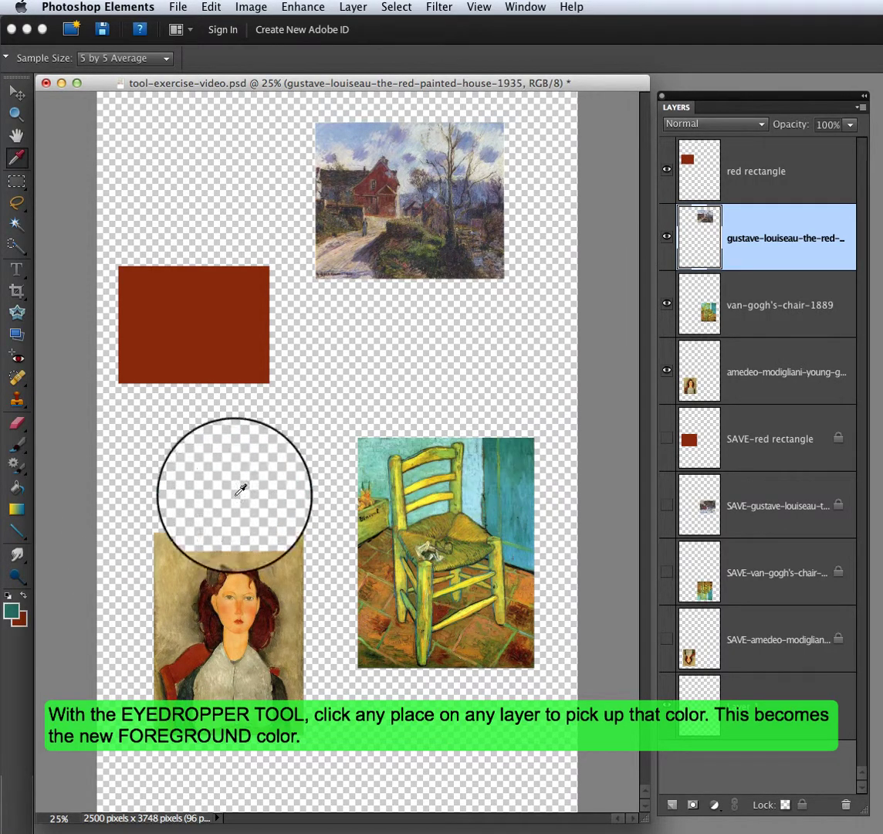
click(23, 596)
click(23, 595)
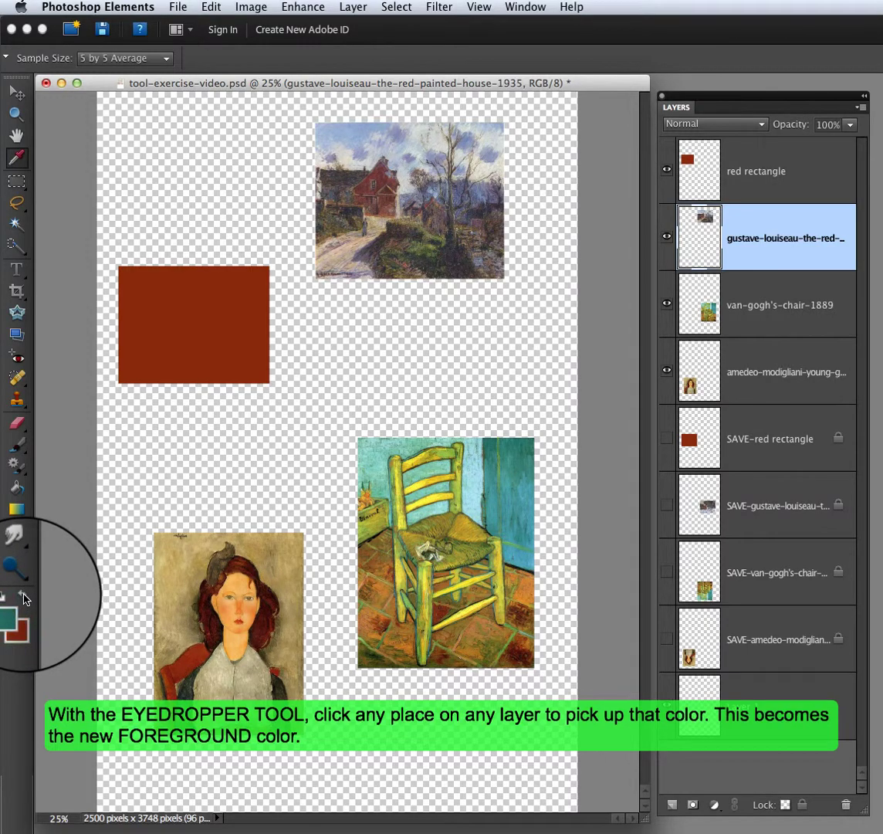
click(23, 595)
click(23, 595)
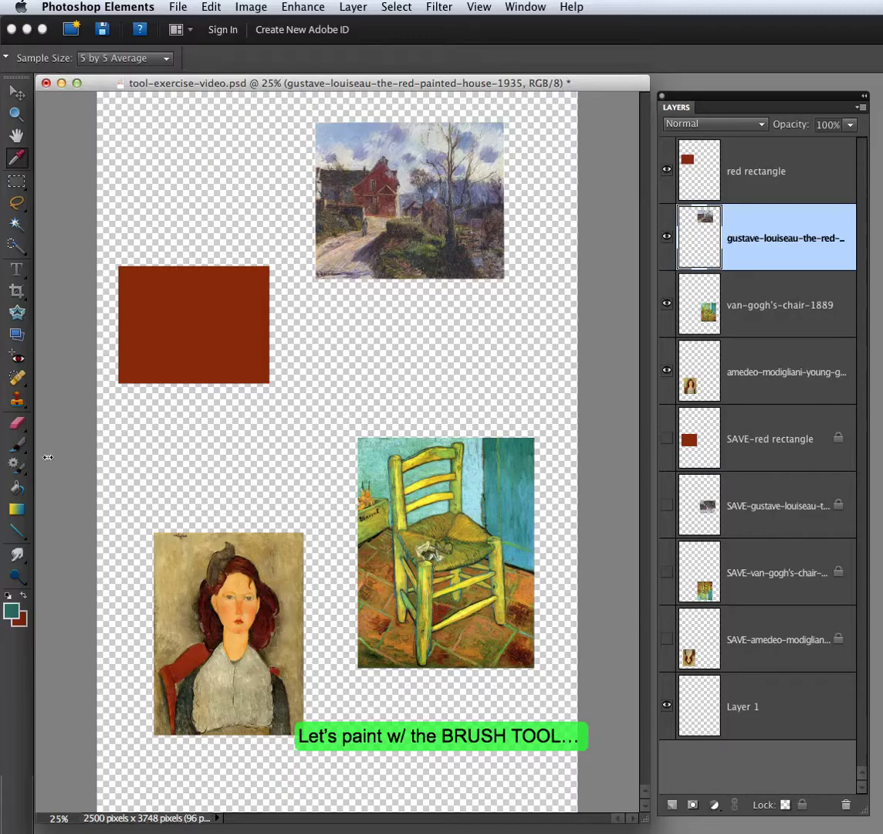
- Paint a looping teal stroke across the canvas and the house painting on its layer, using a 75 px brush at 100% opacity
click(18, 448)
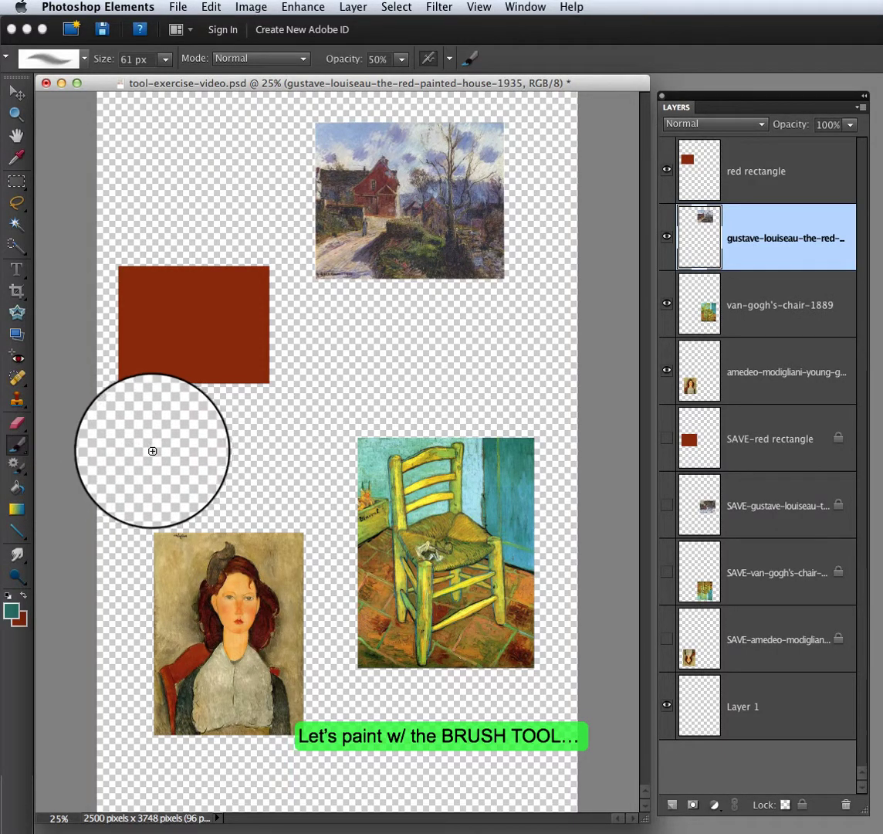
click(164, 64)
drag(166, 78, 170, 77)
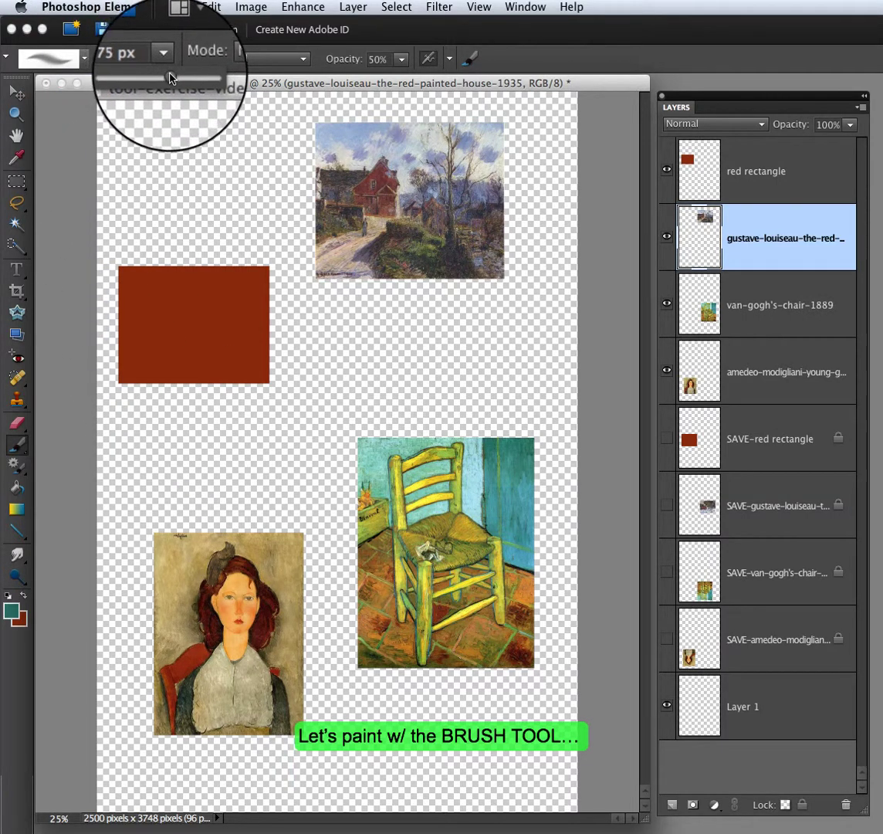
click(401, 59)
drag(401, 81, 454, 80)
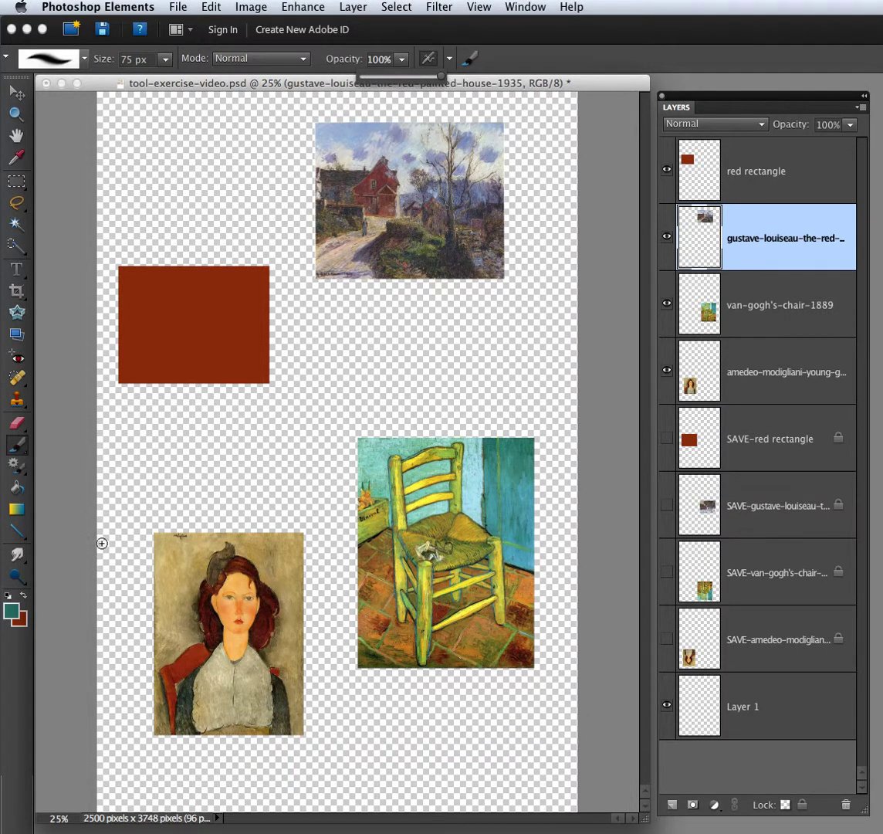
mouse_move(142, 483)
mouse_down()
mouse_move(192, 465)
mouse_move(292, 456)
mouse_move(330, 405)
mouse_move(298, 283)
mouse_move(300, 188)
mouse_move(382, 160)
mouse_move(439, 278)
mouse_move(376, 359)
mouse_move(361, 291)
mouse_move(447, 316)
mouse_move(423, 410)
mouse_move(285, 375)
mouse_move(258, 448)
mouse_move(343, 417)
mouse_move(317, 426)
mouse_up()
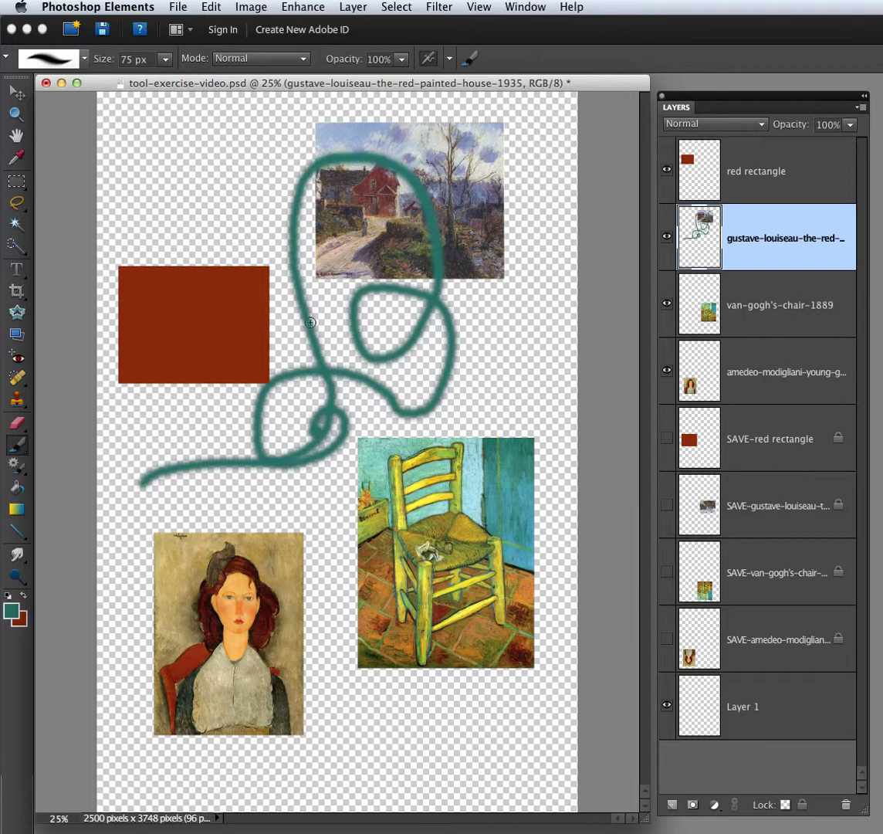
- Paint broad translucent teal strokes over the house painting and the portrait, using a 291 px brush at 63% opacity
click(402, 59)
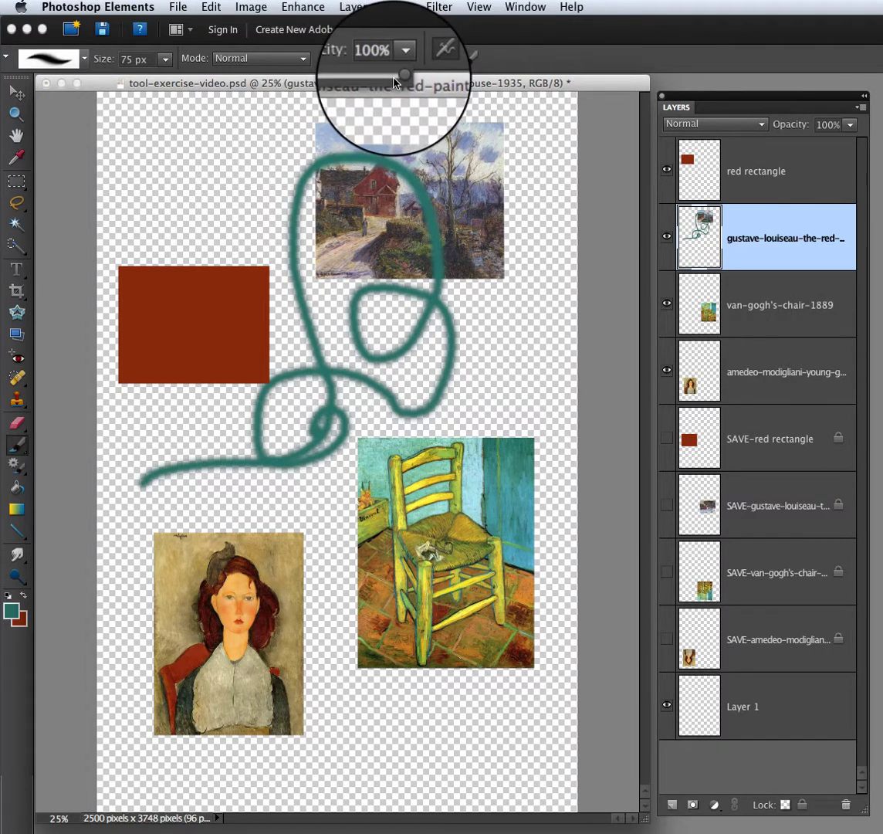
drag(399, 74, 350, 81)
click(165, 59)
drag(166, 77, 180, 77)
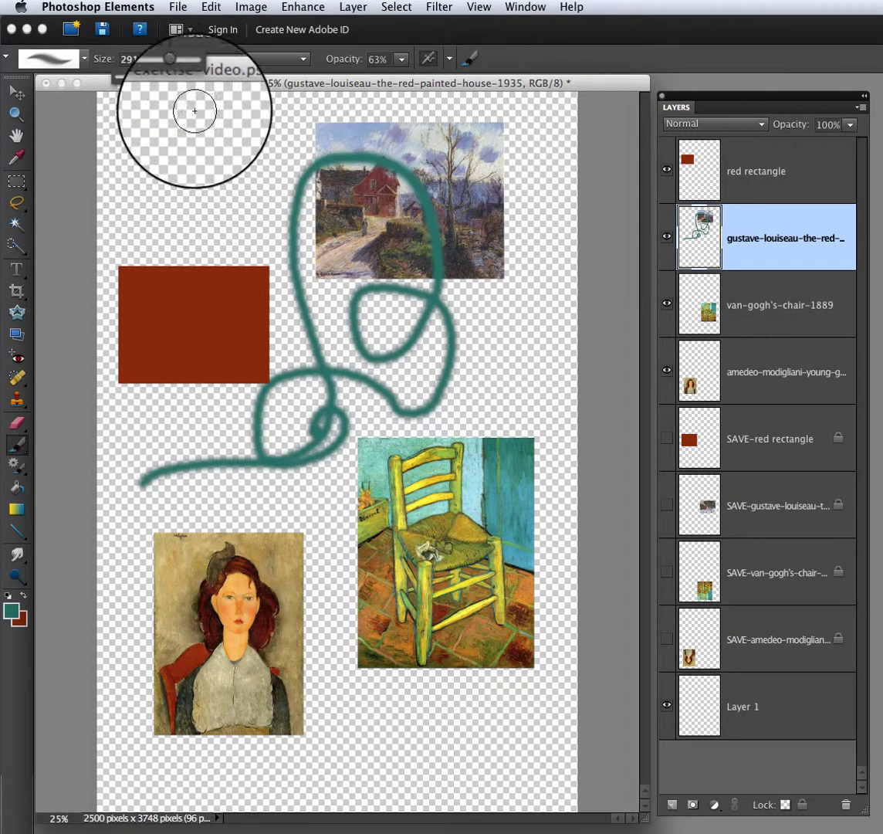
mouse_move(238, 142)
mouse_down()
mouse_move(207, 189)
mouse_move(327, 150)
mouse_move(430, 222)
mouse_move(294, 229)
mouse_move(496, 252)
mouse_move(480, 301)
mouse_move(499, 334)
mouse_move(394, 371)
mouse_move(381, 400)
mouse_up()
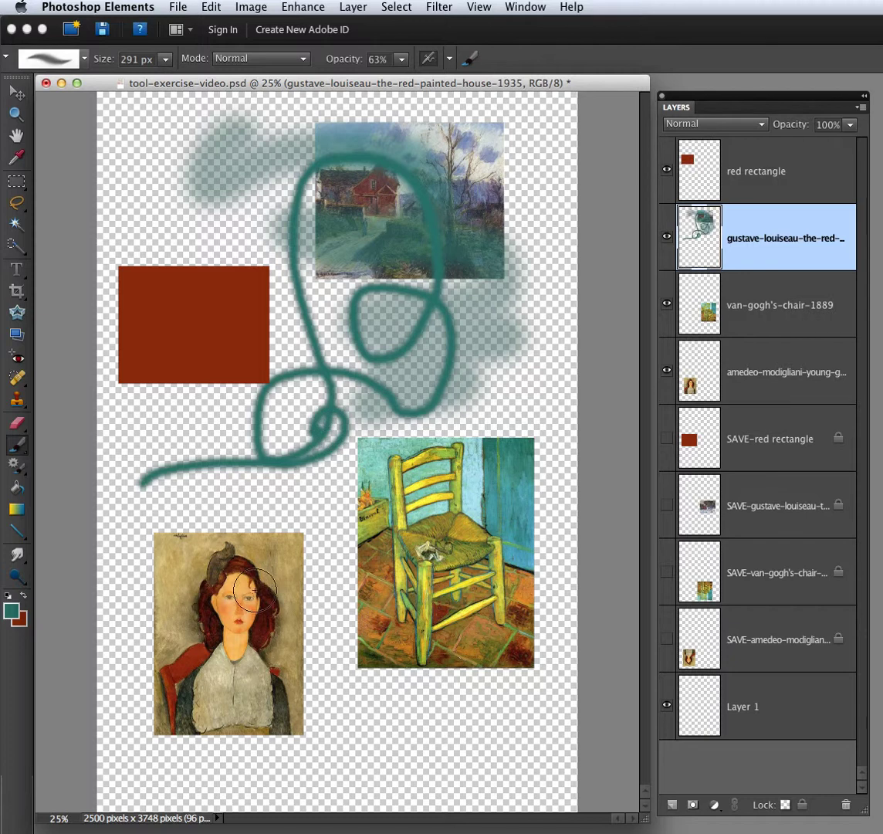
mouse_move(240, 545)
mouse_down()
mouse_move(257, 720)
mouse_move(273, 539)
mouse_move(287, 732)
mouse_move(282, 508)
mouse_up()
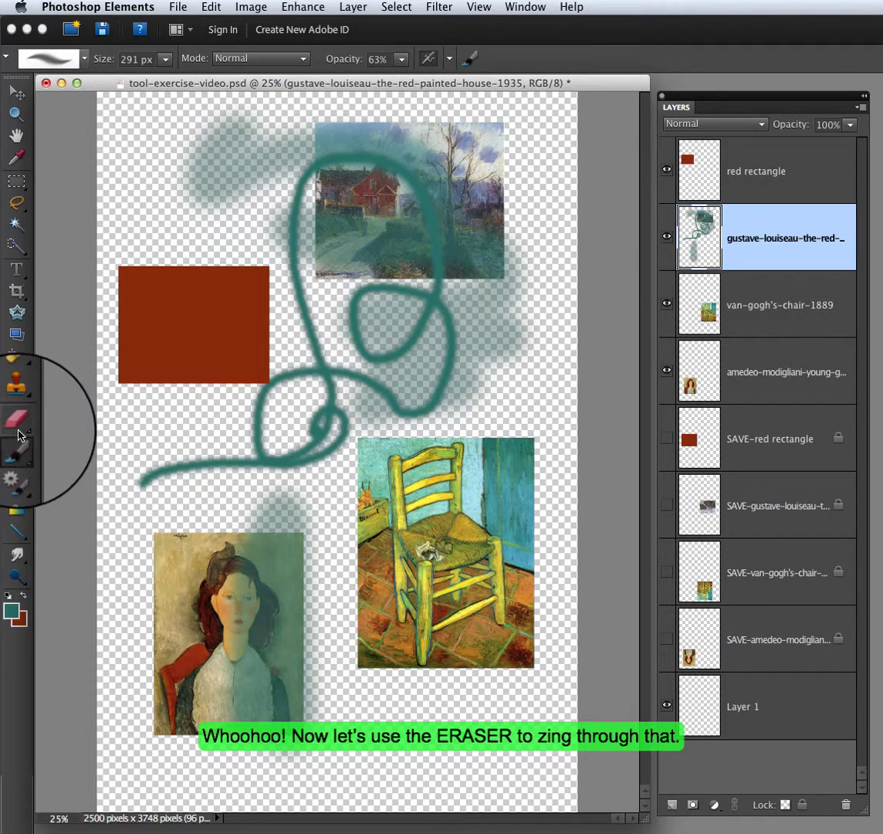
- Partly erase the teal paint around the portrait with an 81 px Eraser at 51% opacity, then toggle the painted layer's visibility to check it
key(e)
mouse_move(306, 491)
mouse_down()
mouse_move(268, 520)
mouse_move(282, 523)
mouse_move(232, 533)
mouse_up()
mouse_move(245, 595)
mouse_down()
mouse_move(255, 541)
mouse_move(302, 557)
mouse_move(264, 515)
mouse_move(285, 503)
mouse_up()
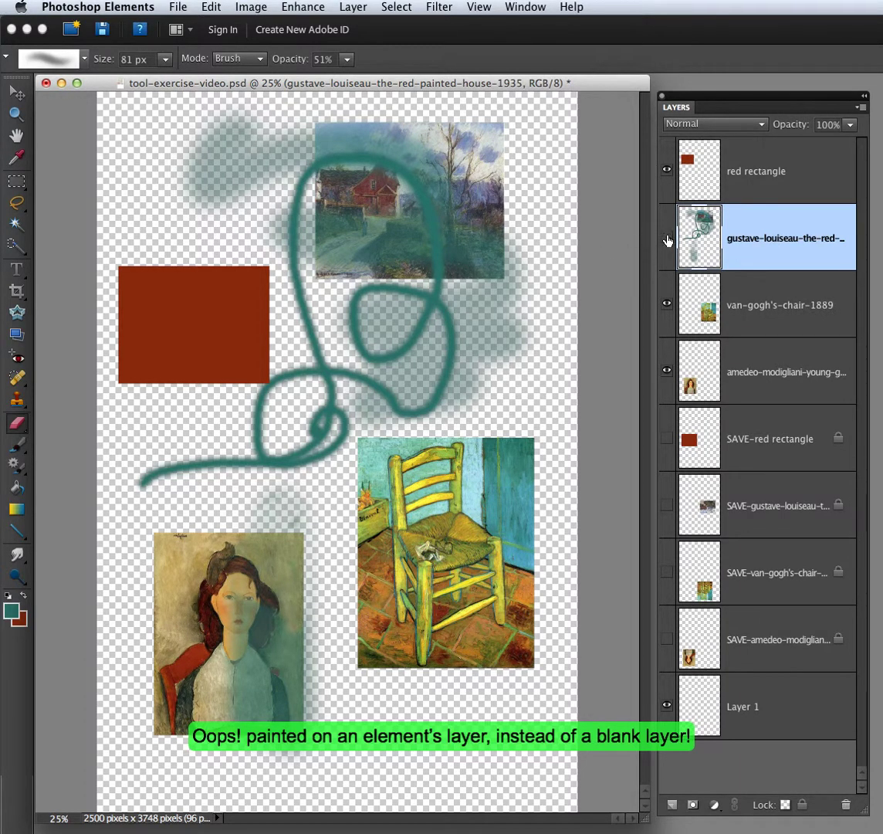
click(667, 238)
click(667, 238)
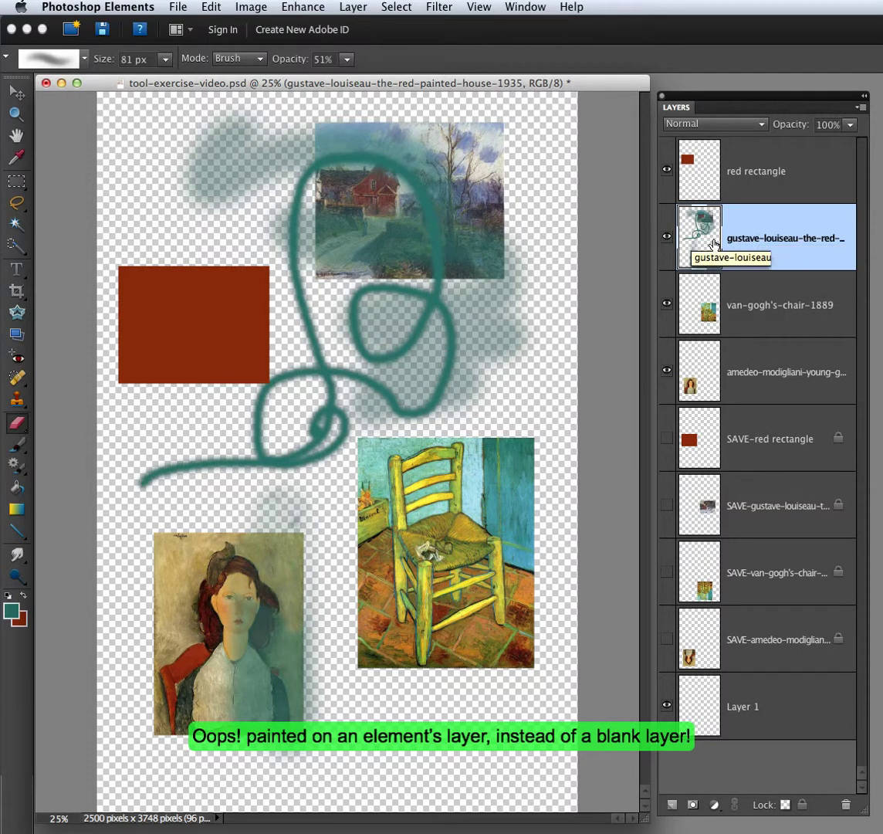
- Add the white text "Uh oh" above the red rectangle in 24 pt Arial Narrow Bold
click(16, 269)
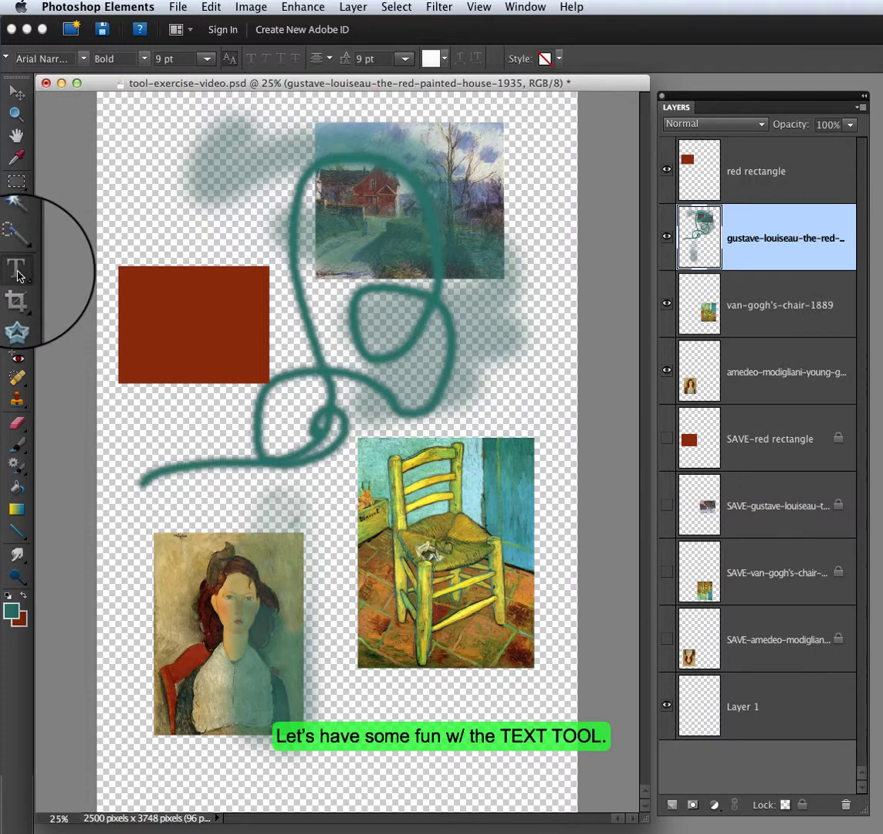
click(181, 58)
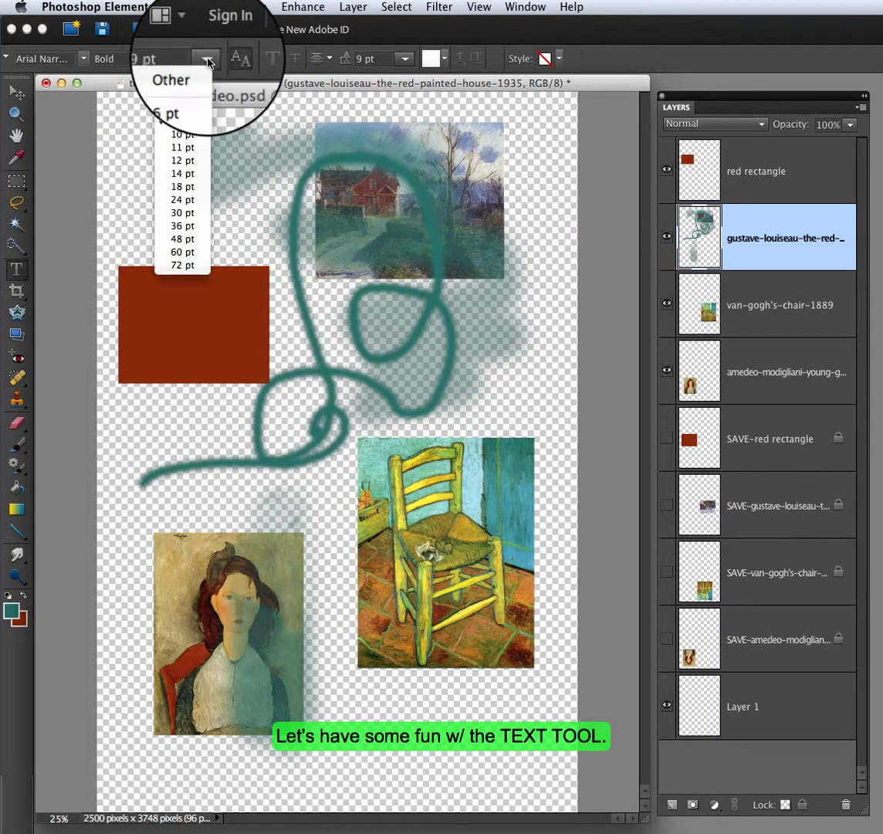
click(185, 197)
click(146, 198)
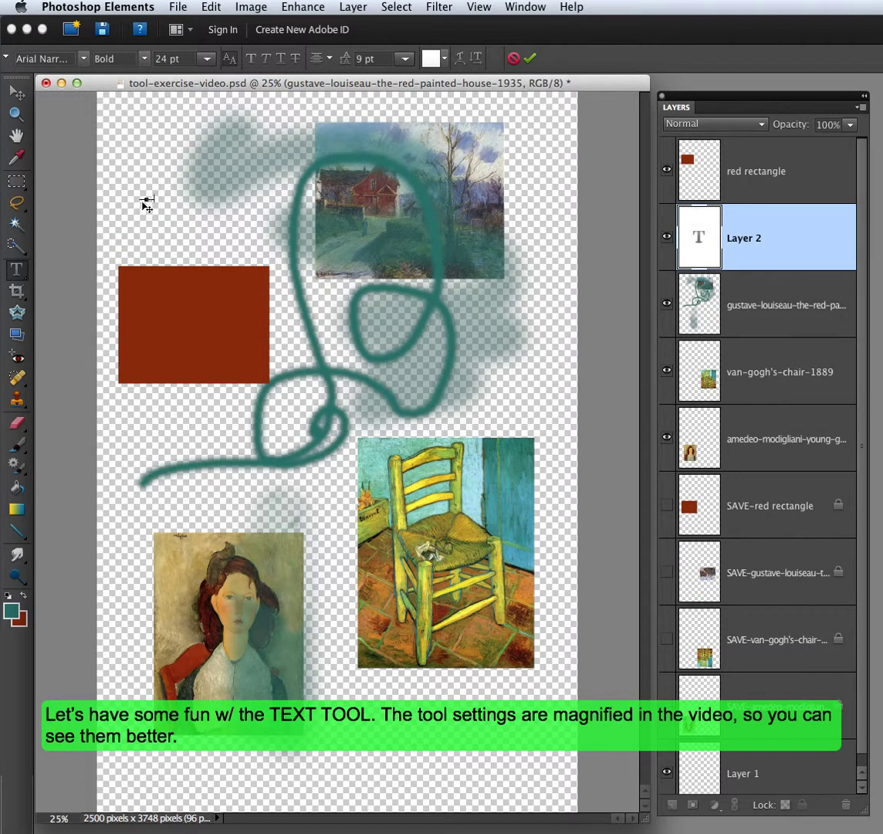
- Enlarge the "Uh oh" text in stages to 72 pt, 120 pt and 200 pt
click(206, 58)
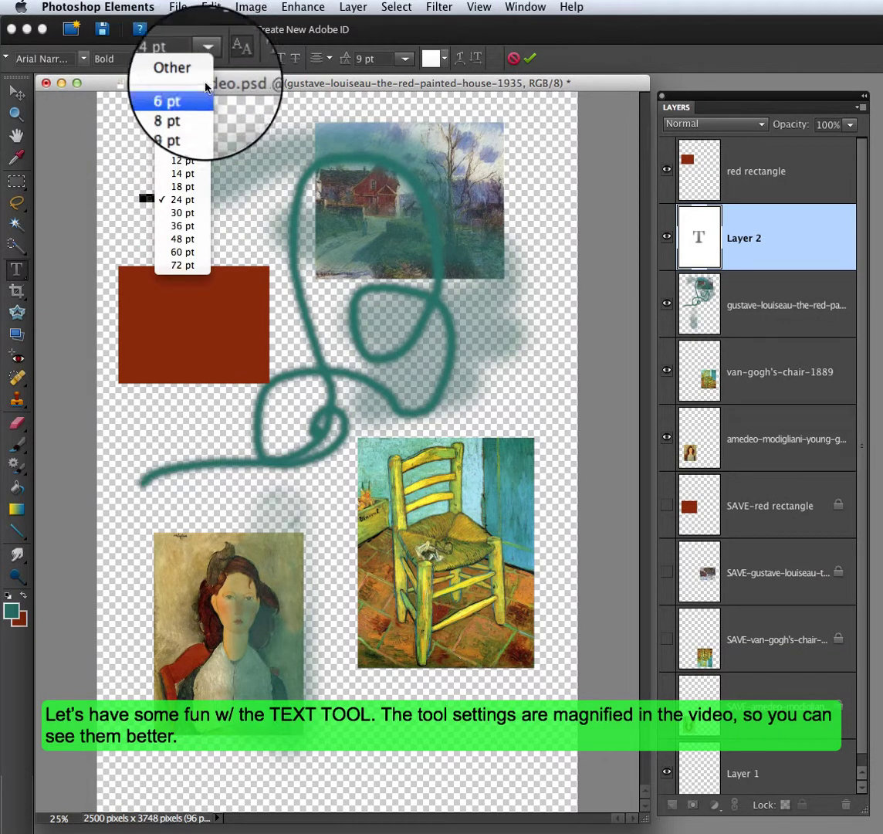
click(183, 265)
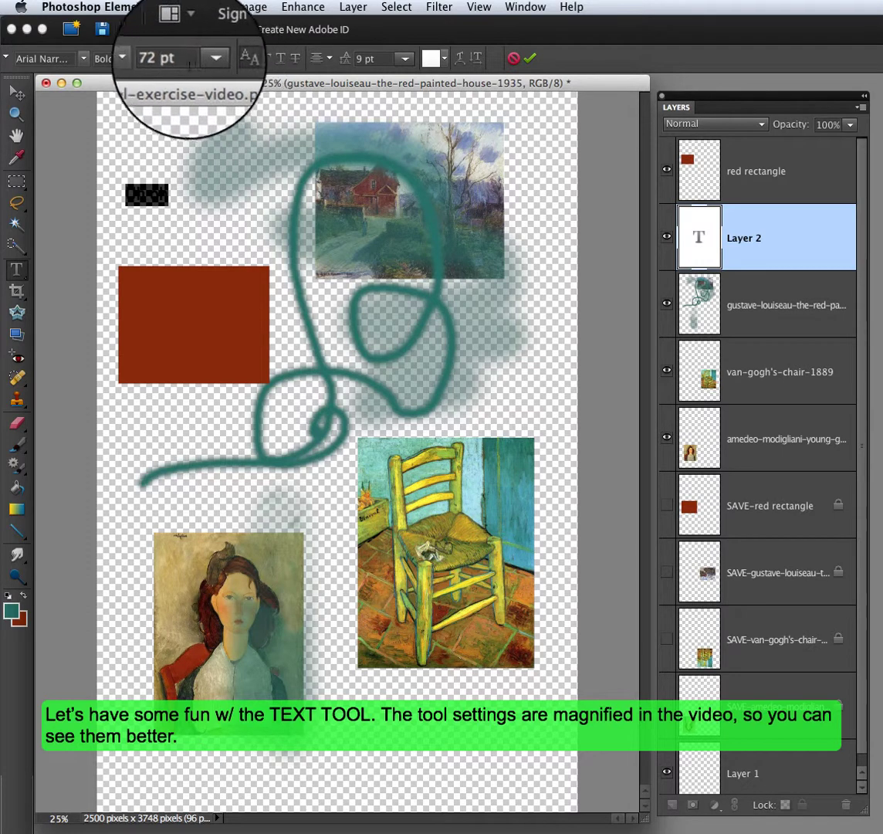
double_click(158, 59)
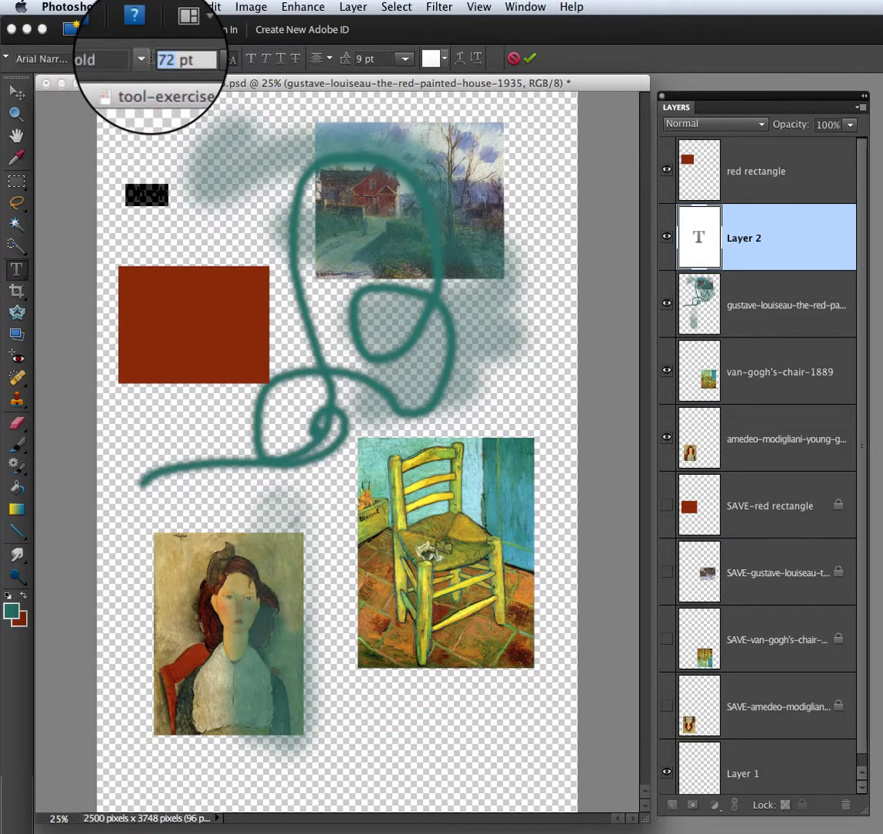
text(120)
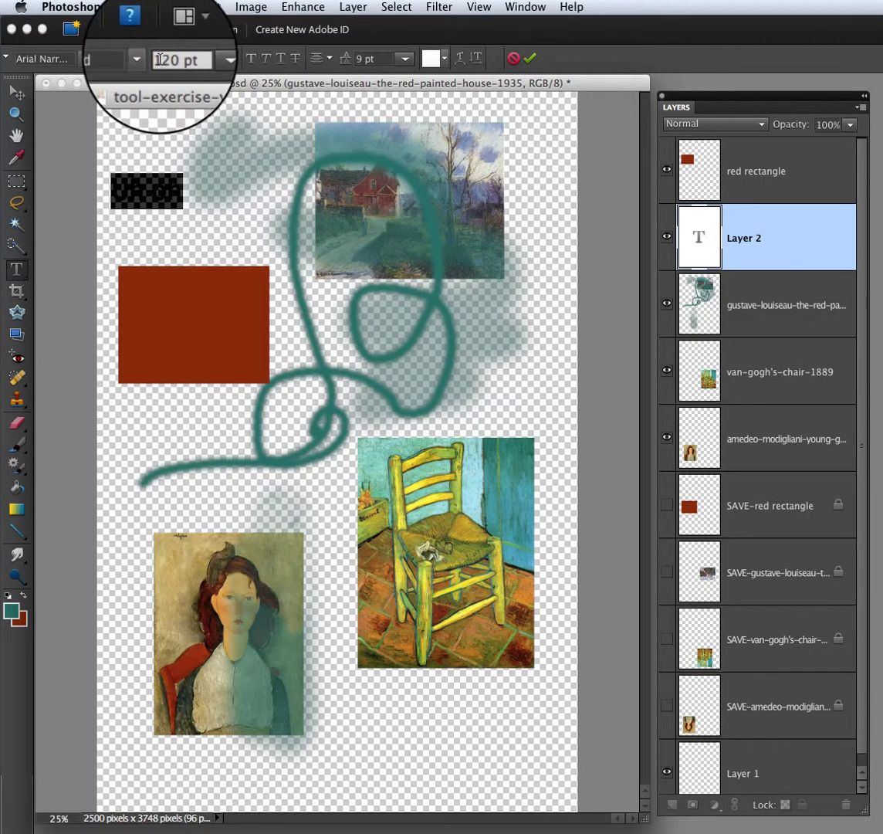
click(153, 60)
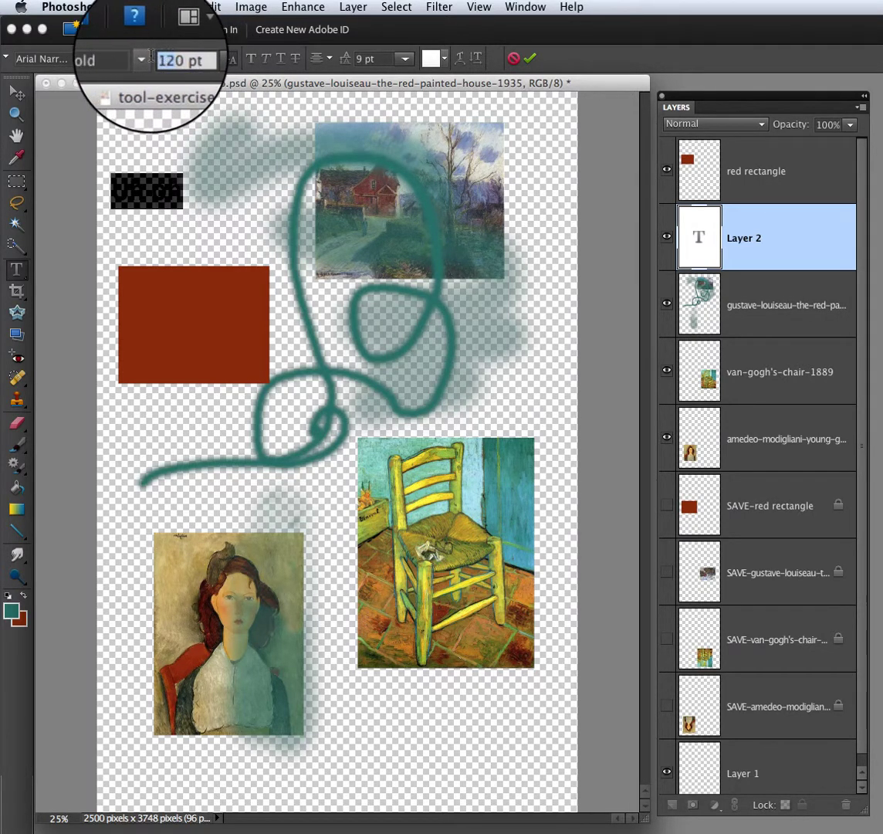
text(200)
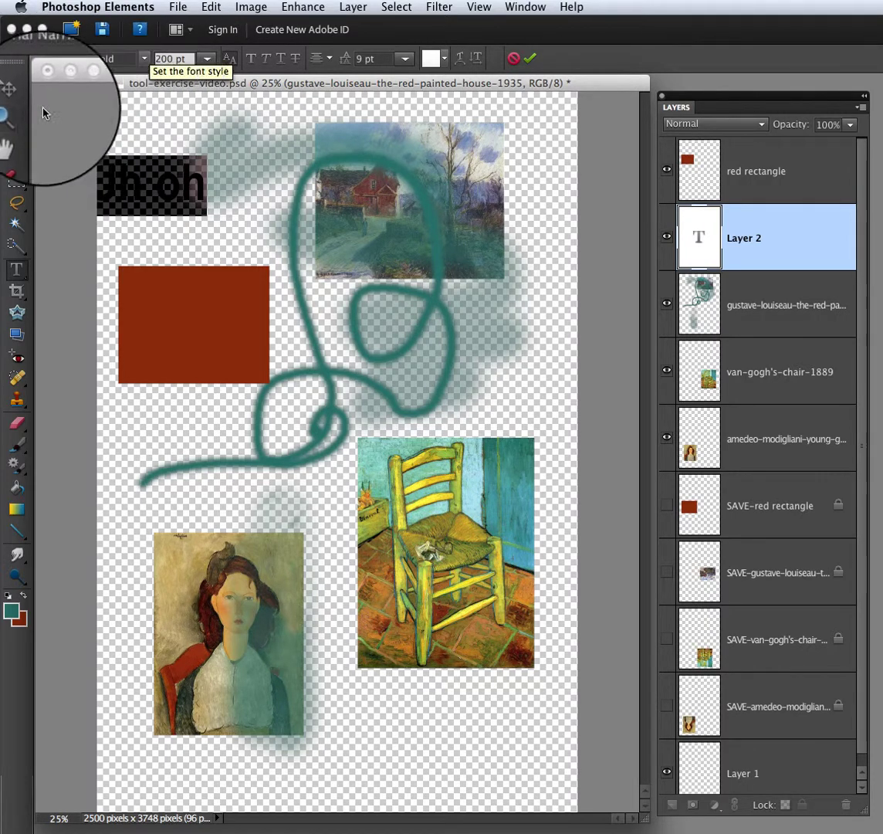
- Raise the "Uh oh" text layer above the red rectangle layer and move the text onto the rectangle's upper half
click(20, 96)
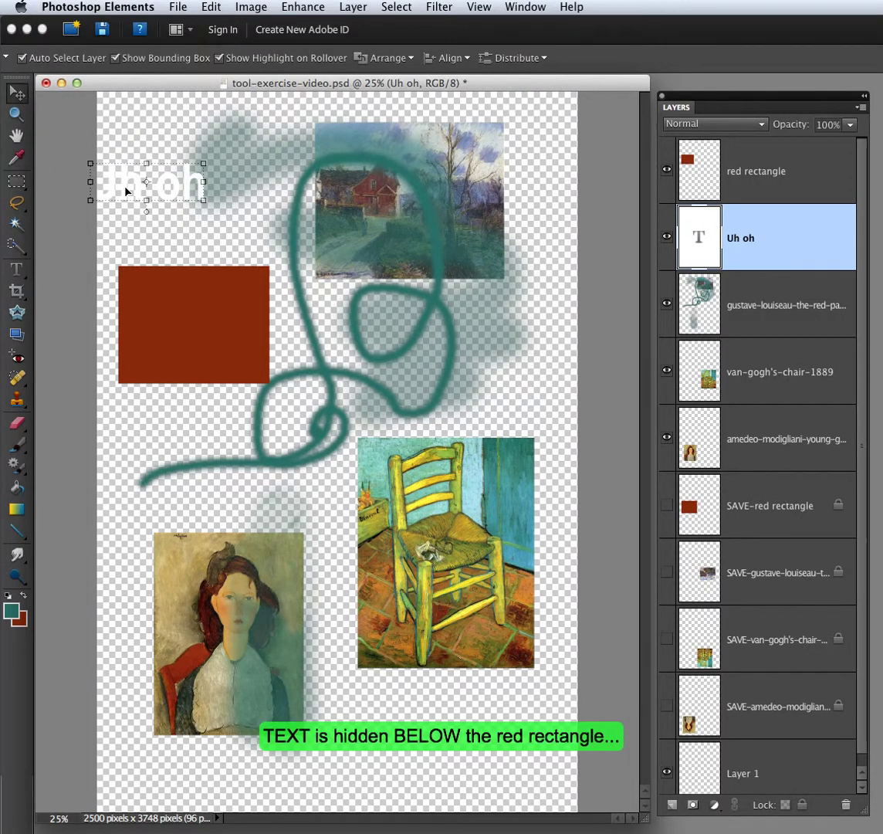
drag(124, 178, 170, 224)
drag(742, 237, 699, 154)
drag(216, 227, 218, 307)
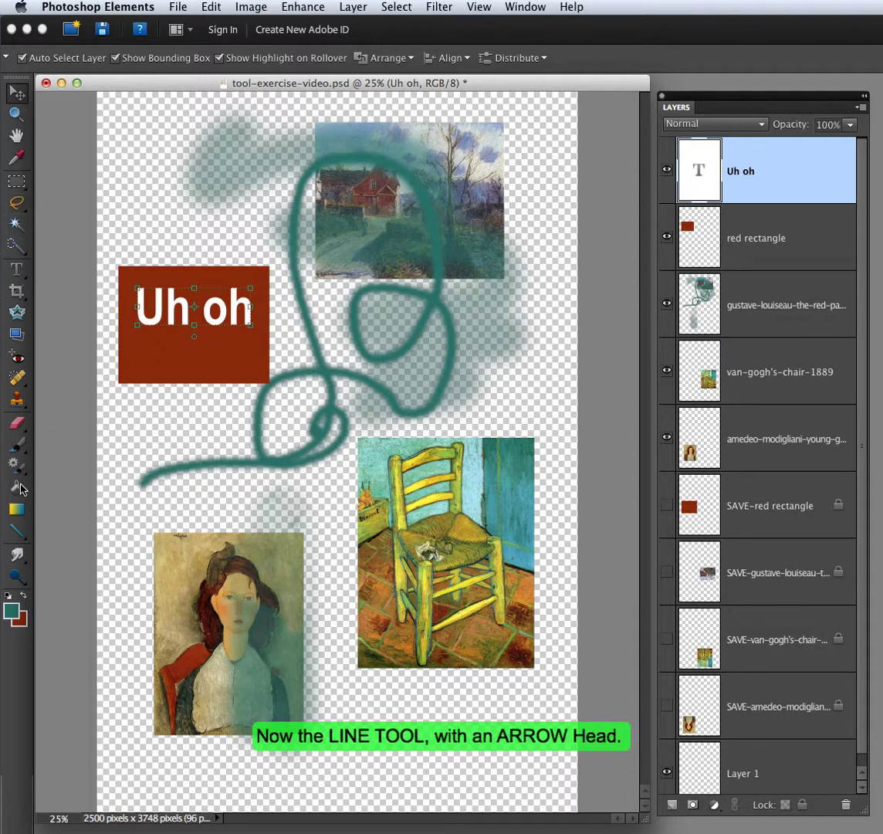
- Set up the Line tool with an arrowhead at the start and swap the colours to make red the foreground
click(17, 531)
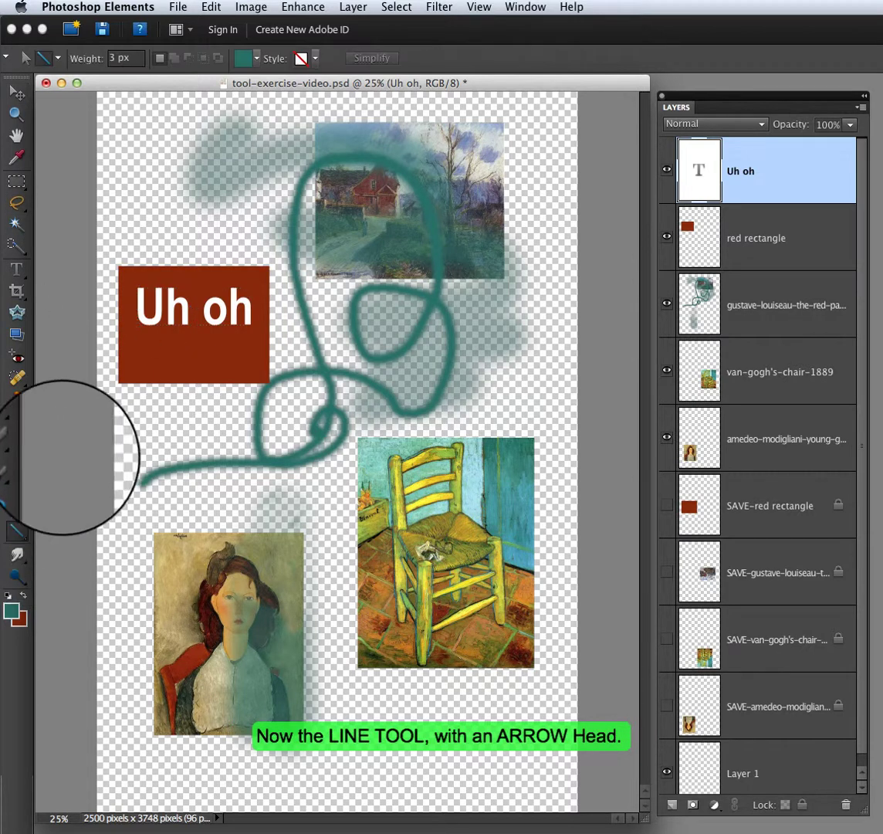
click(59, 62)
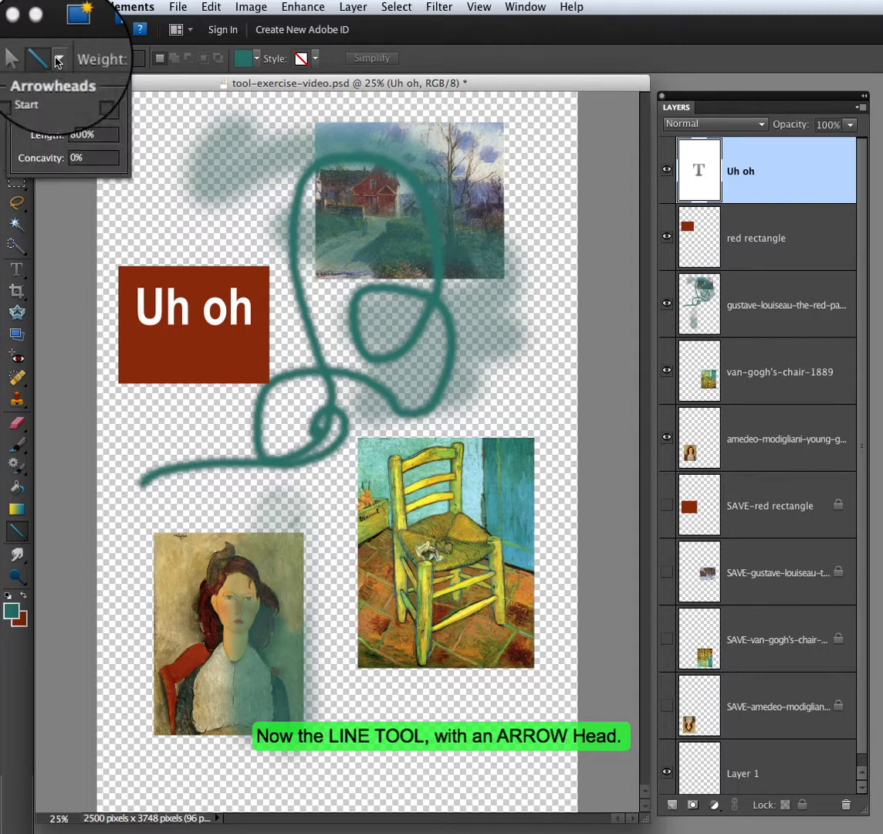
click(21, 91)
key(x)
- Try red arrows between the house painting and the red rectangle at 3 px and 300 px line weight, undoing each one
mouse_move(319, 218)
mouse_down()
mouse_move(257, 258)
mouse_move(269, 263)
mouse_up()
mouse_move(268, 263)
mouse_down()
mouse_move(255, 281)
mouse_move(268, 264)
mouse_up()
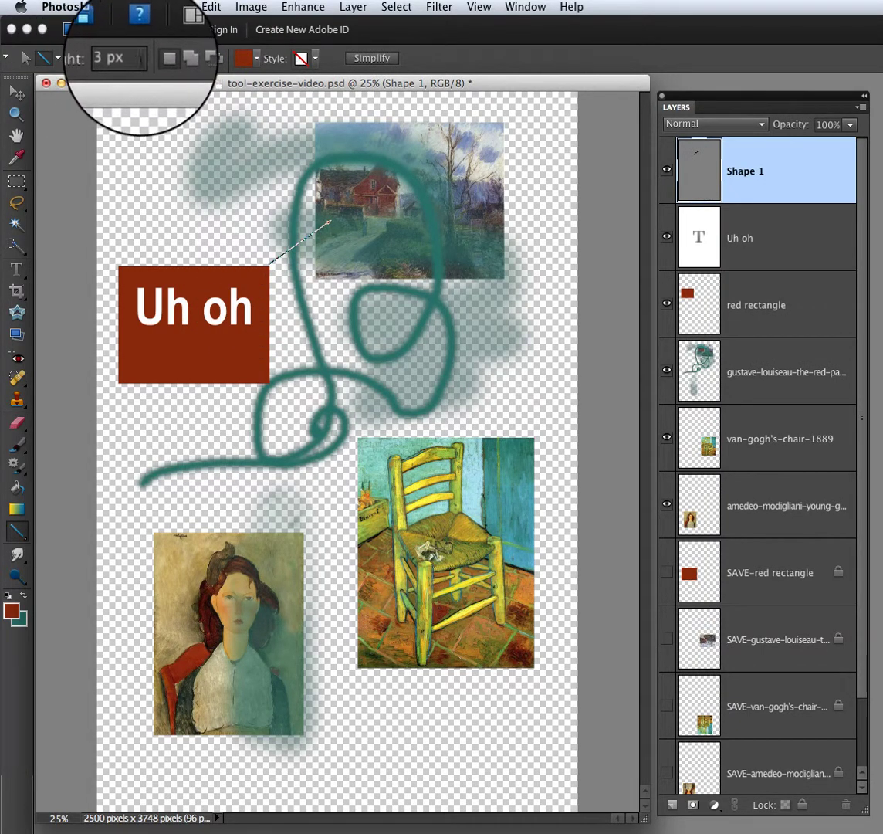
click(118, 58)
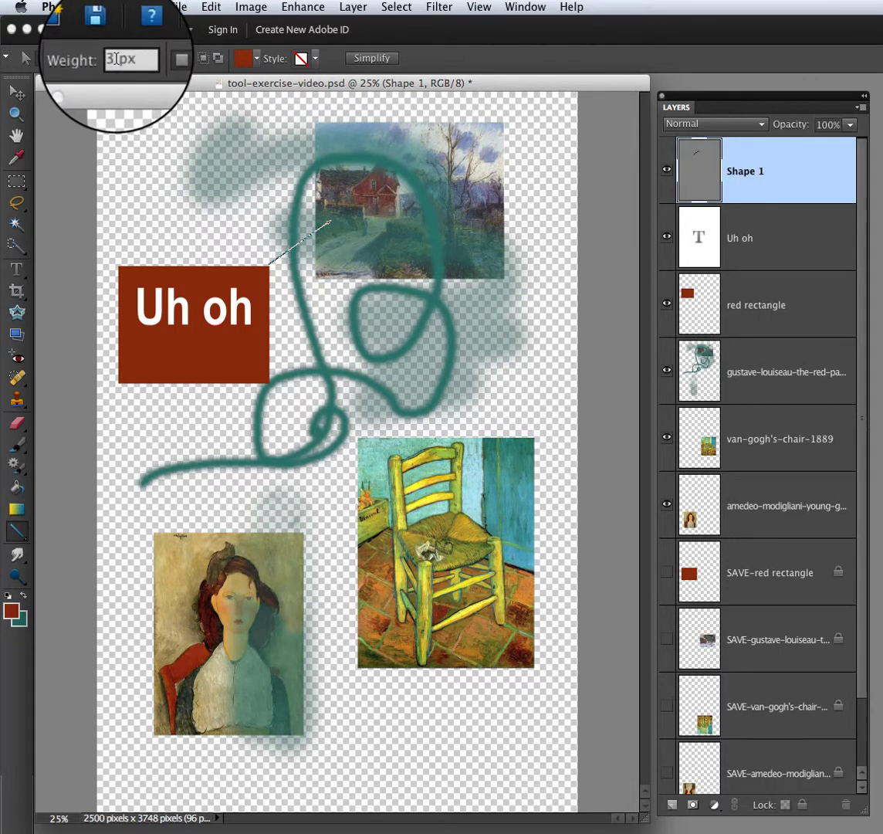
key(super+z)
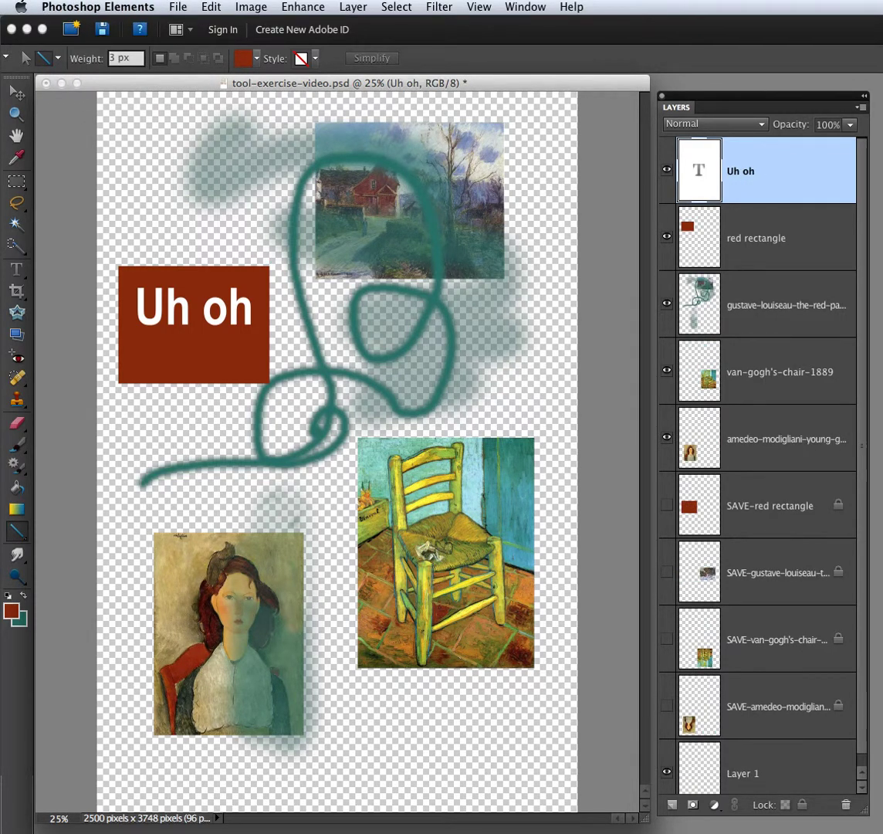
text(00)
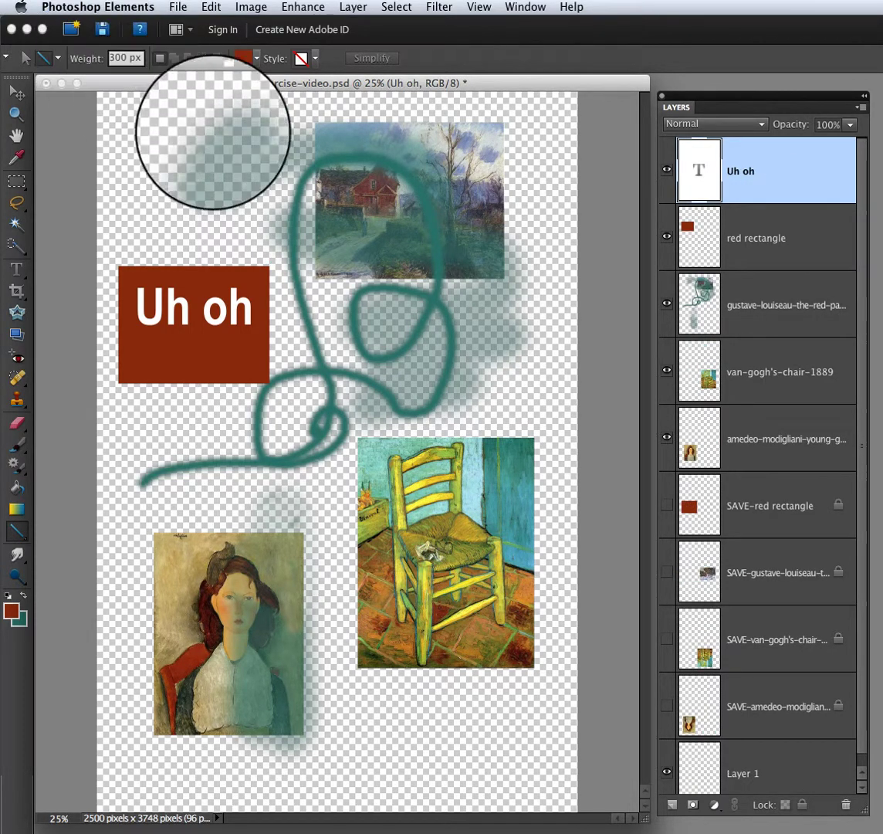
mouse_move(334, 199)
mouse_down()
mouse_move(24, 417)
mouse_move(664, 486)
mouse_move(23, 402)
mouse_move(15, 386)
mouse_up()
key(super+z)
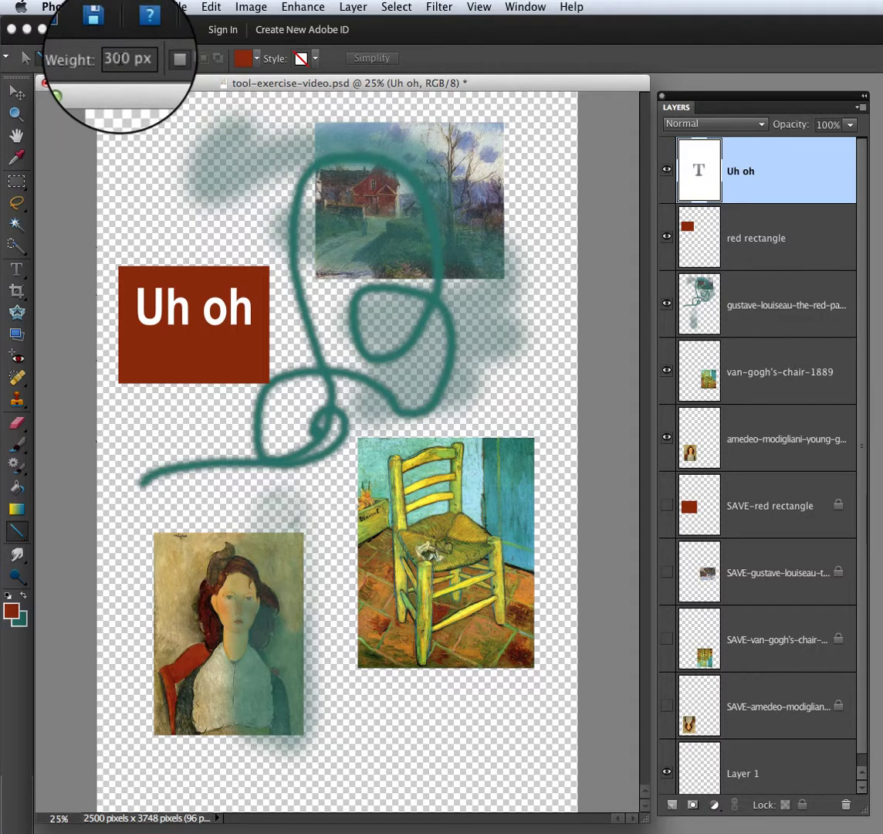
- Draw a red arrow with 100 px weight from the house into the red rectangle and place its layer below the rectangle's layer
double_click(120, 60)
text(100)
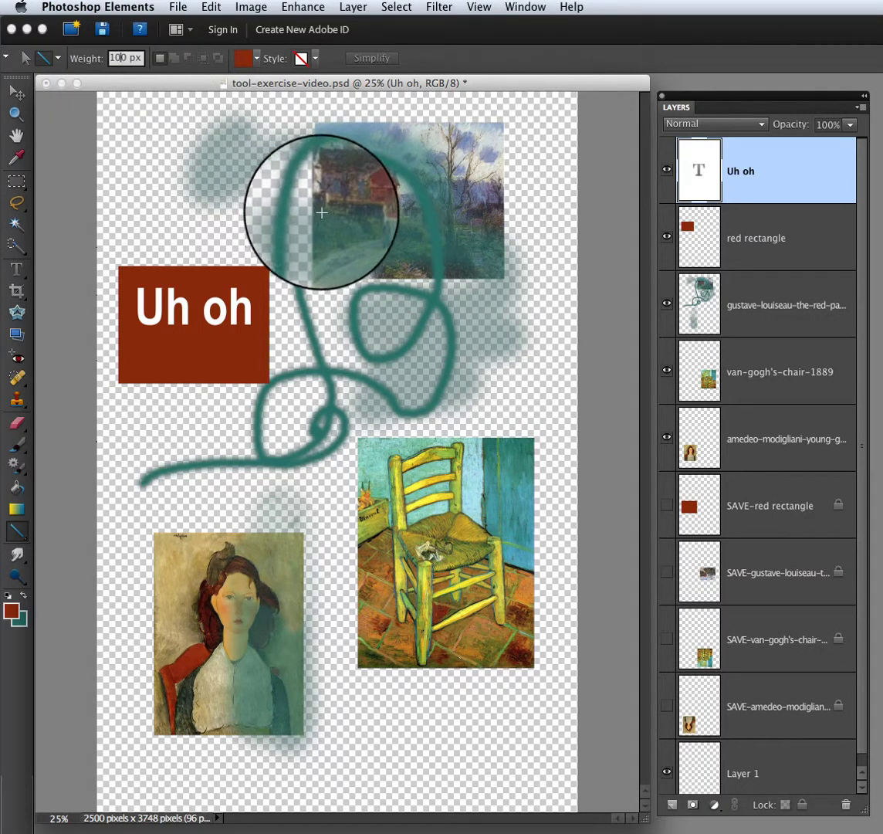
mouse_move(331, 208)
mouse_down()
mouse_move(214, 305)
mouse_move(179, 231)
mouse_move(224, 309)
mouse_move(193, 278)
mouse_move(201, 295)
mouse_up()
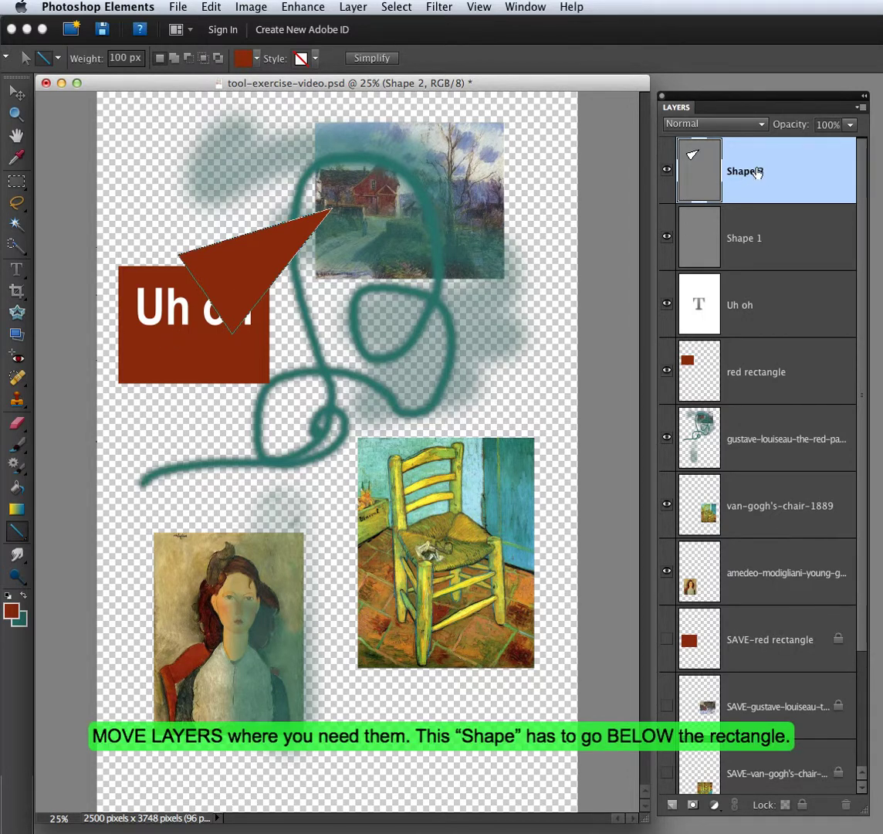
drag(743, 172, 747, 378)
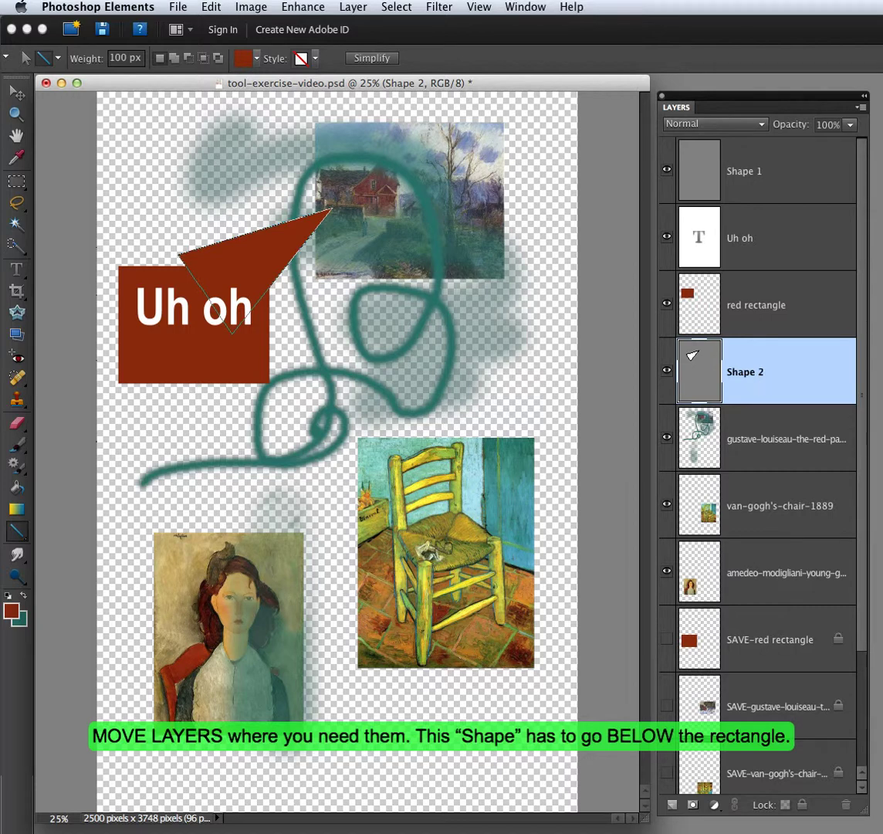
click(15, 181)
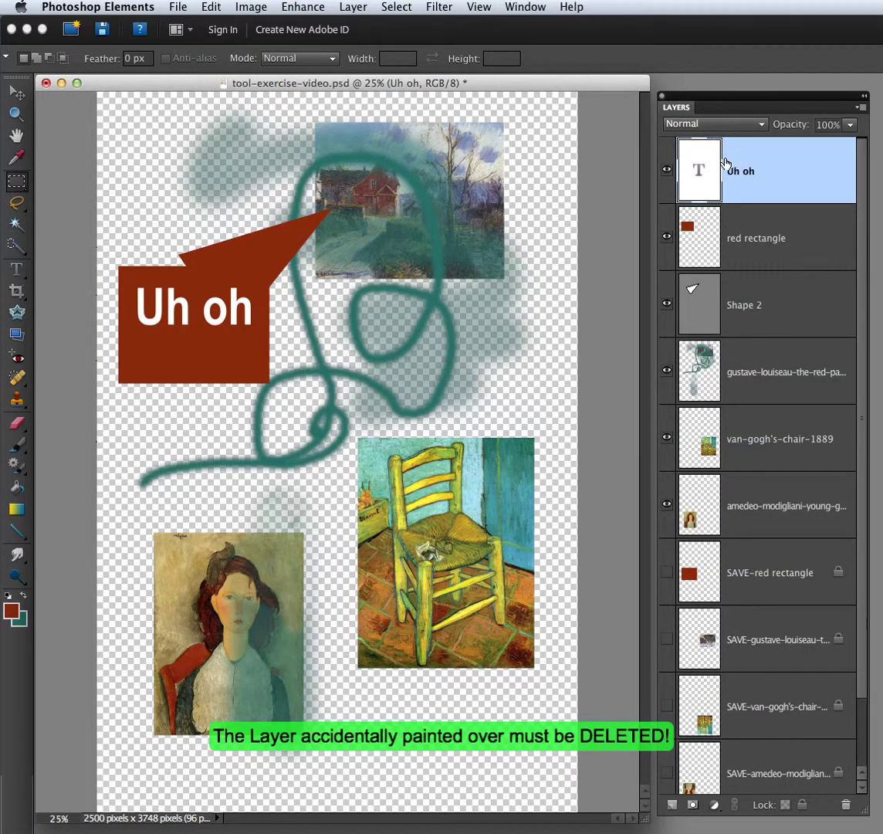
- Delete the painted-over gustave-louiseau-the-red-painted-house-1935 layer
click(755, 370)
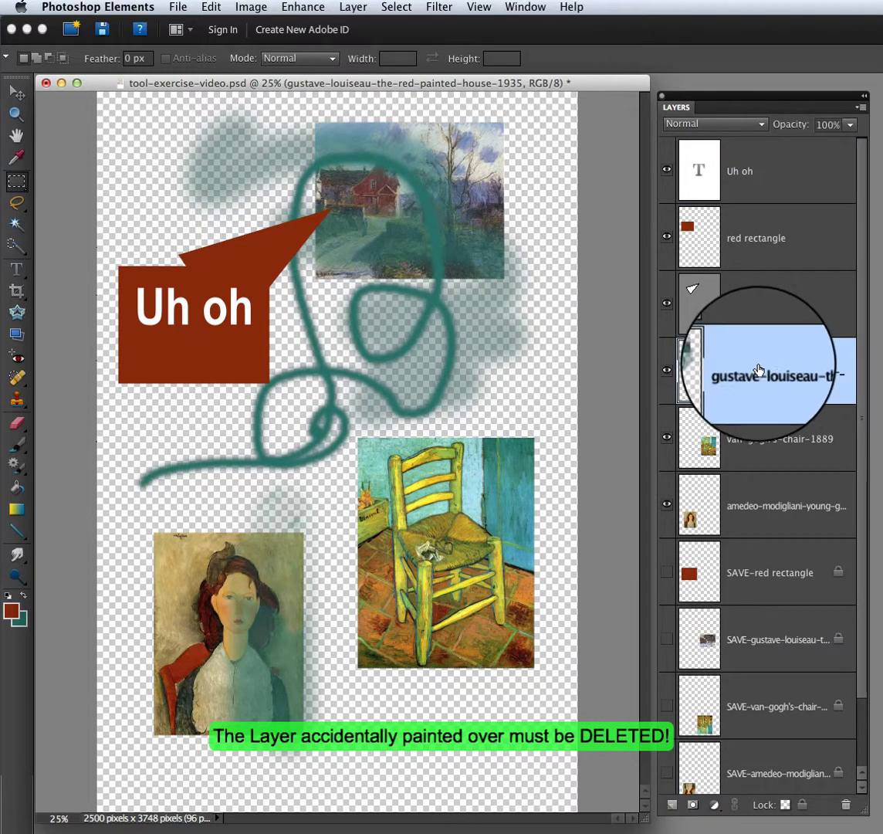
click(846, 805)
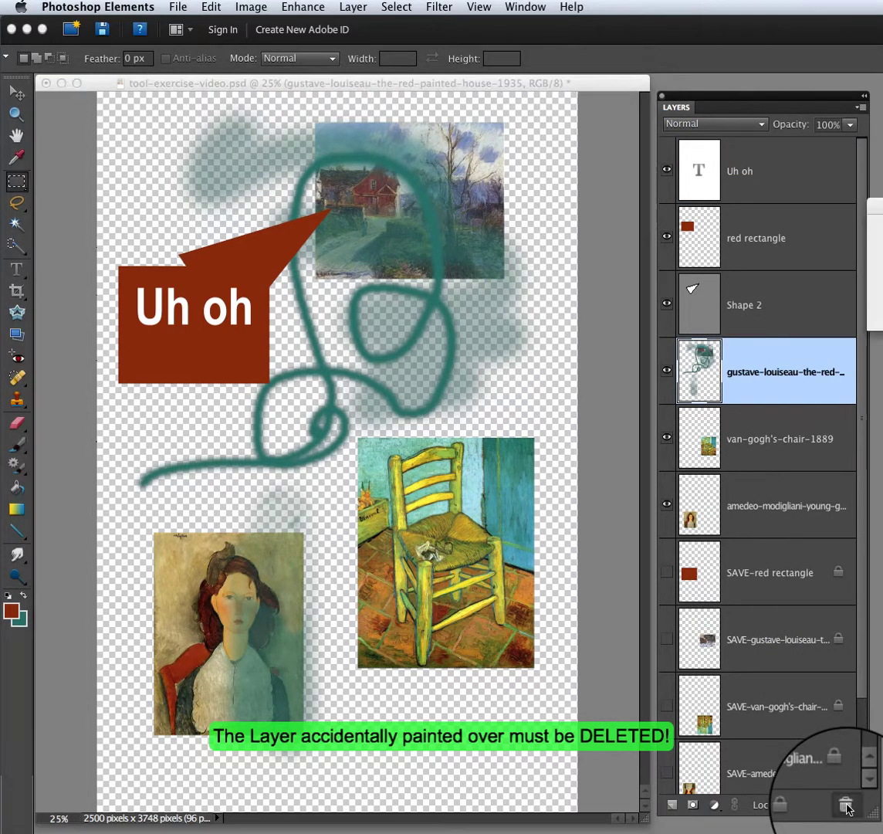
drag(882, 206, 566, 211)
click(594, 298)
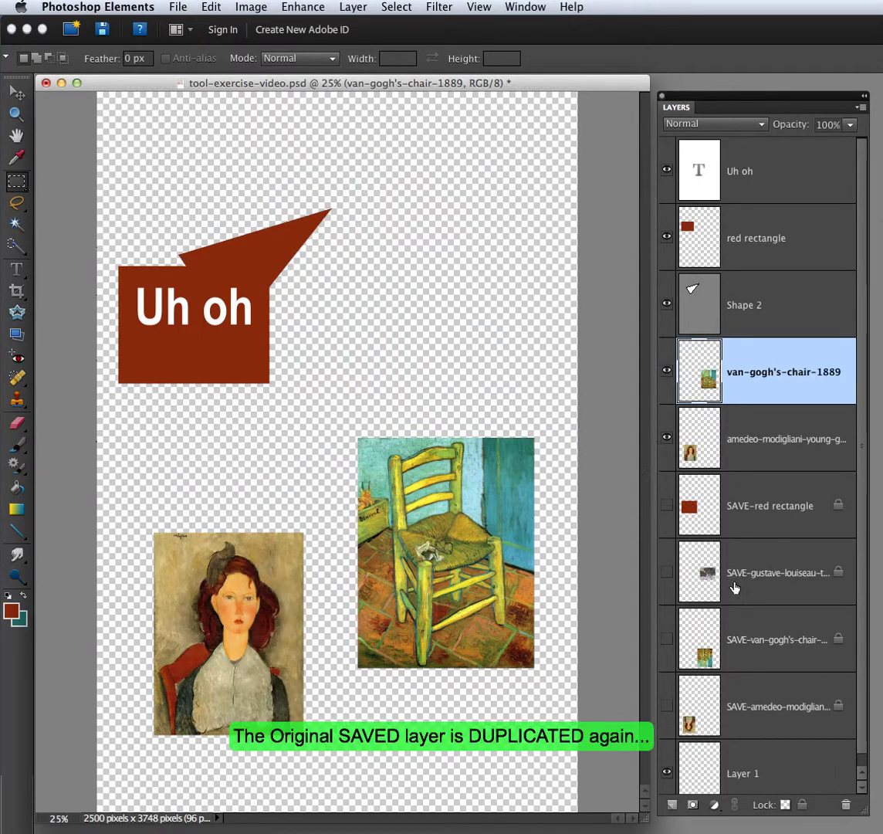
- Show the SAVE-gustave-louiseau layer, duplicate it without "copy" in the name, and place the duplicate above van-gogh's-chair-1889
click(730, 579)
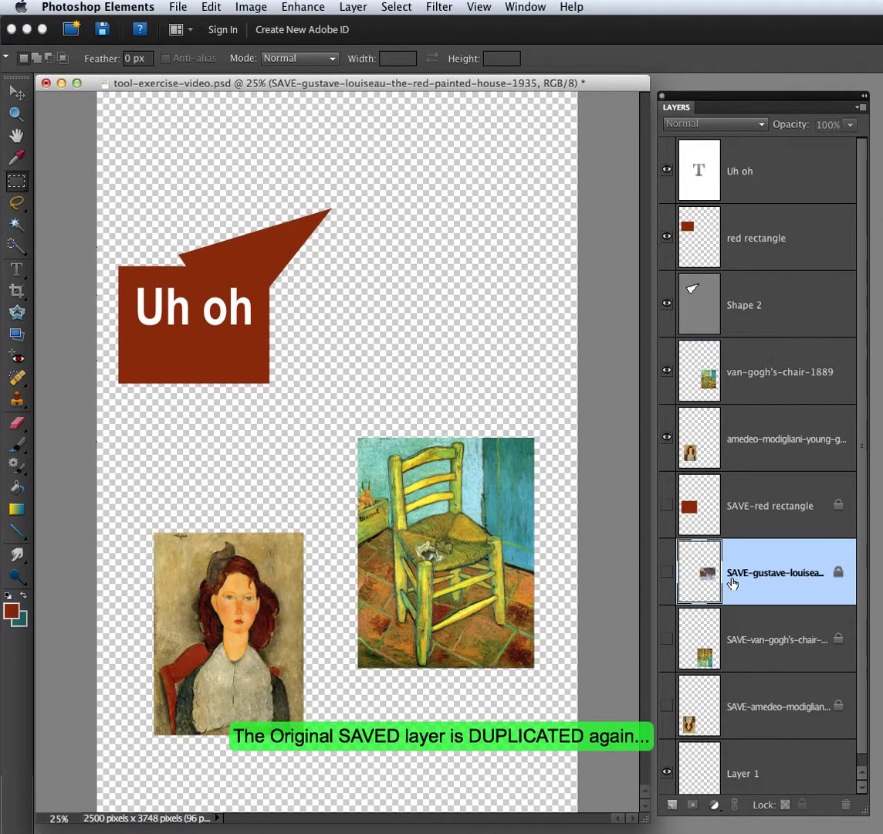
click(667, 572)
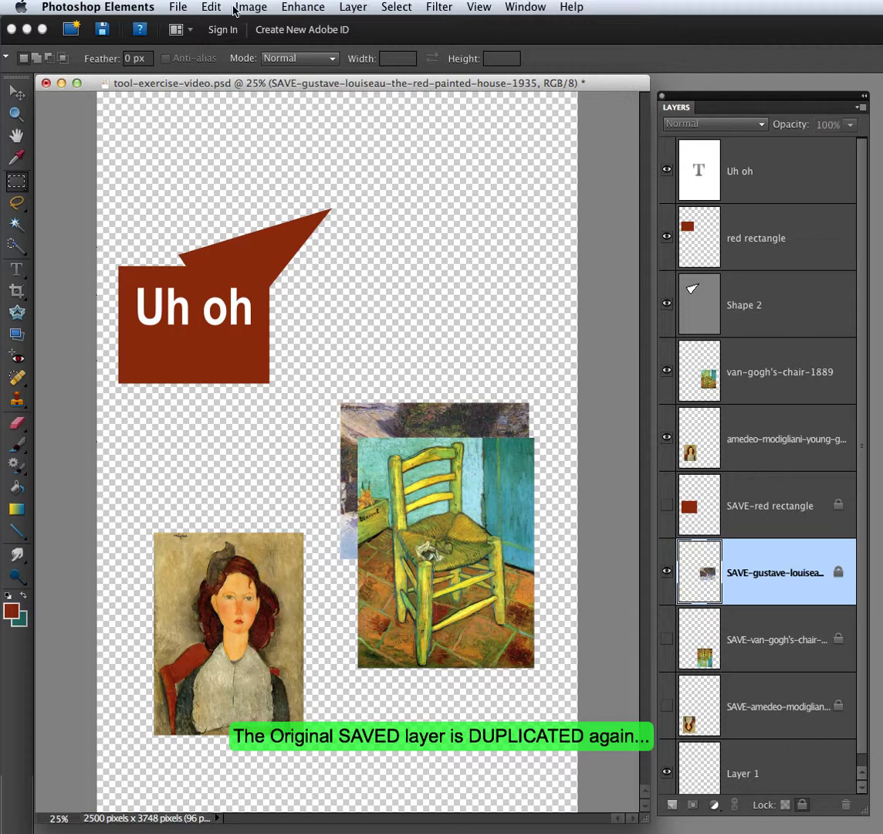
click(353, 7)
click(367, 40)
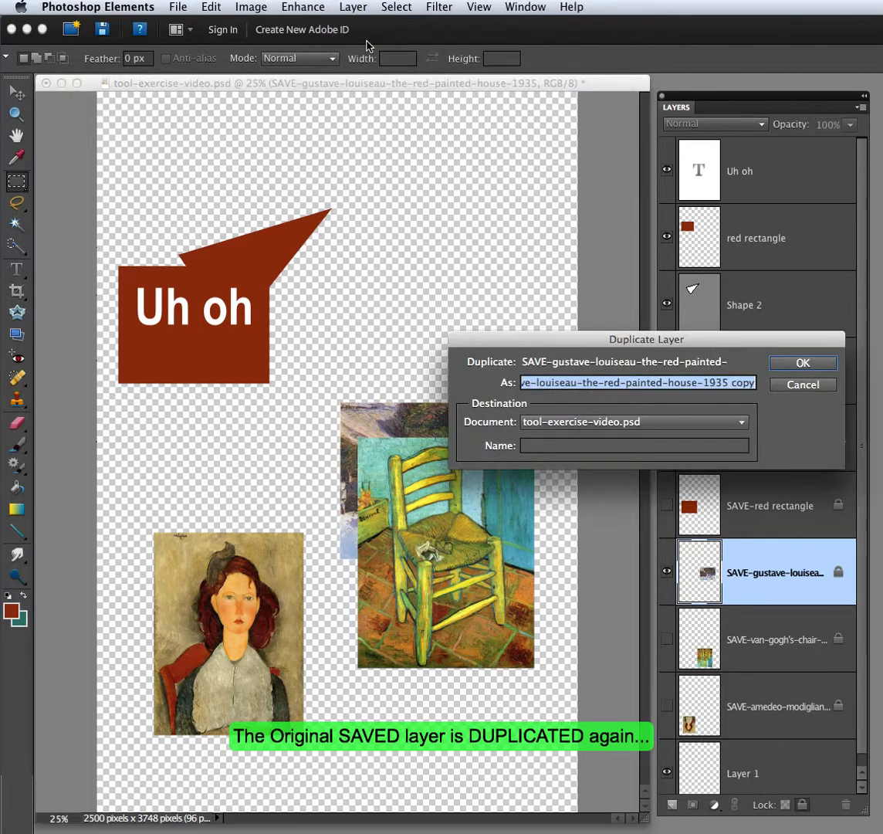
click(725, 382)
drag(729, 382, 765, 380)
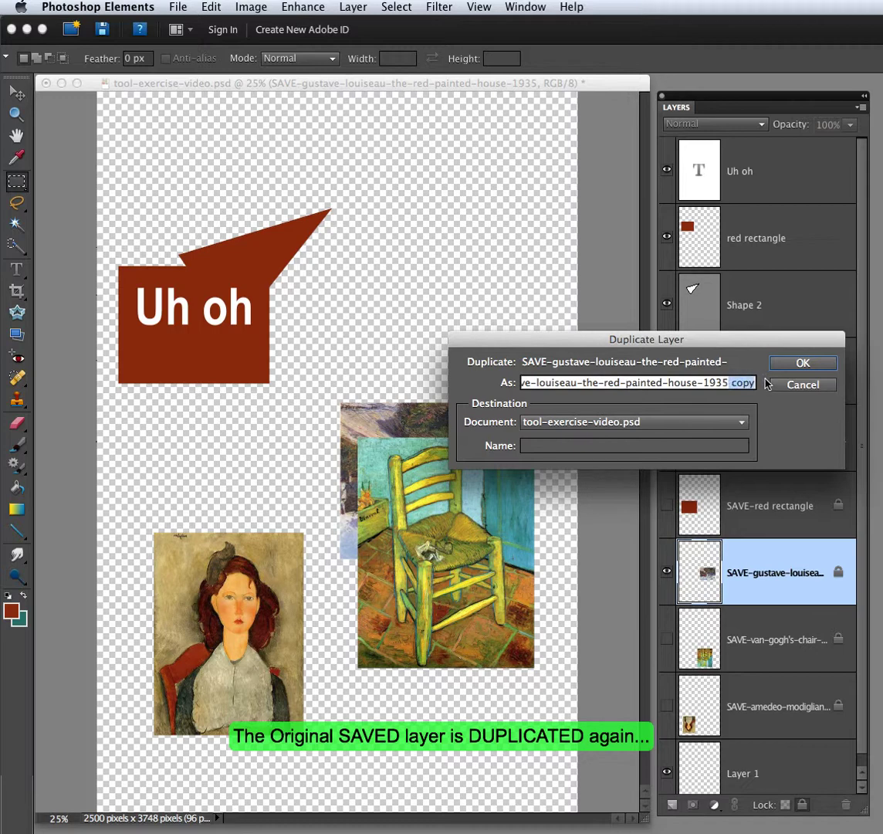
key(BackSpace)
click(816, 366)
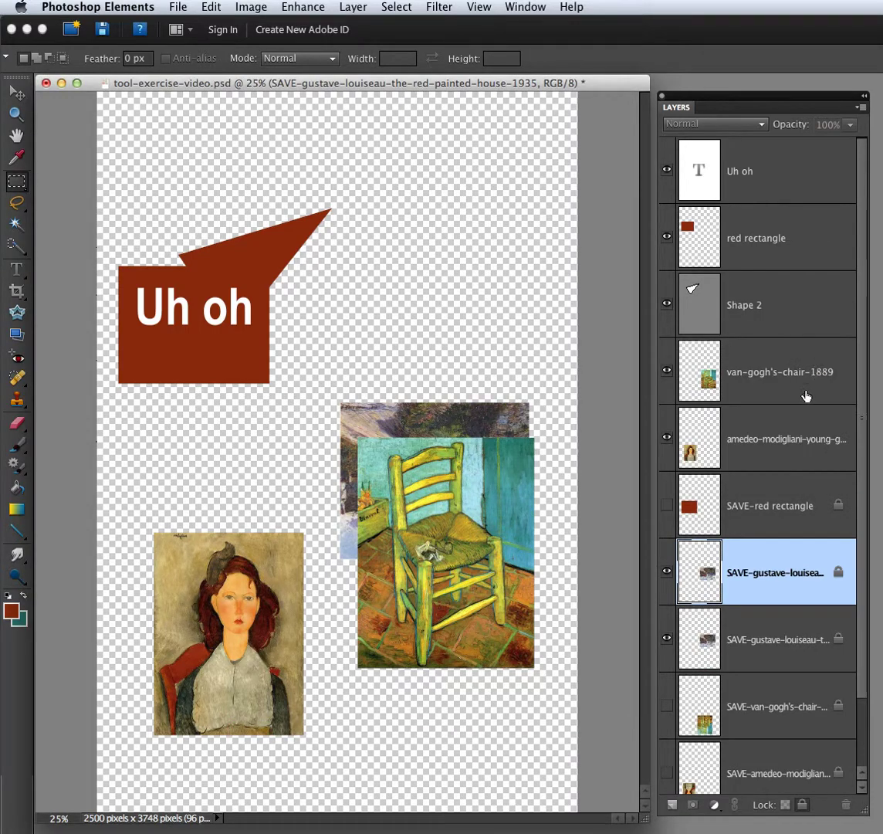
drag(764, 575, 766, 352)
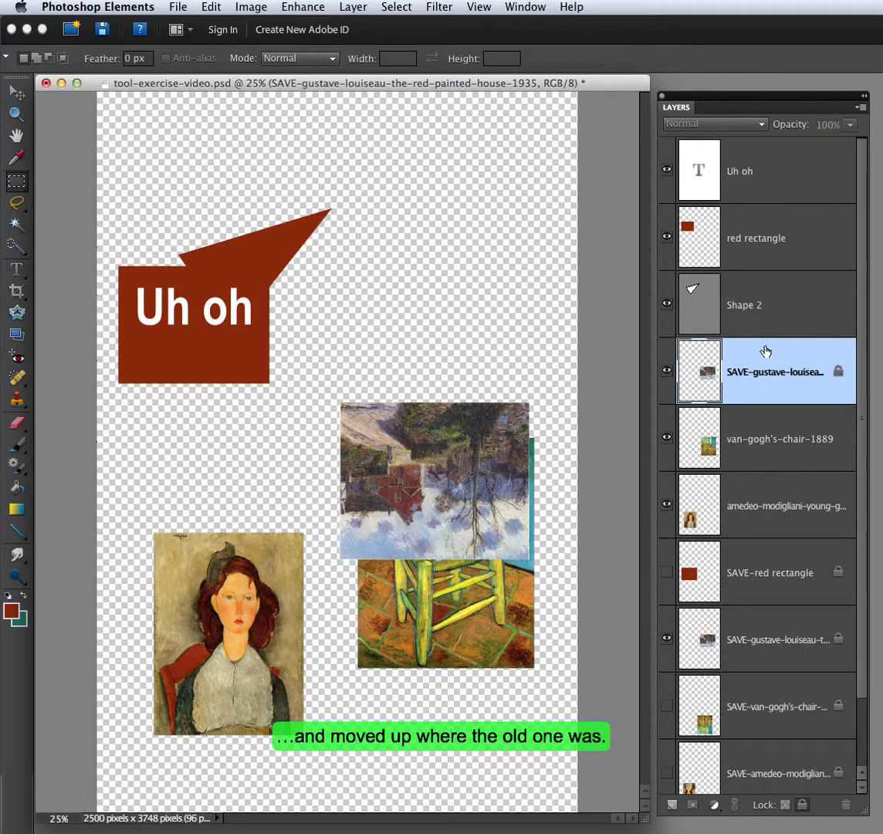
- Unlock the duplicated house layer and remove the SAVE- prefix, naming it gustave-louiseau-the-red-painted-house-1935
double_click(750, 376)
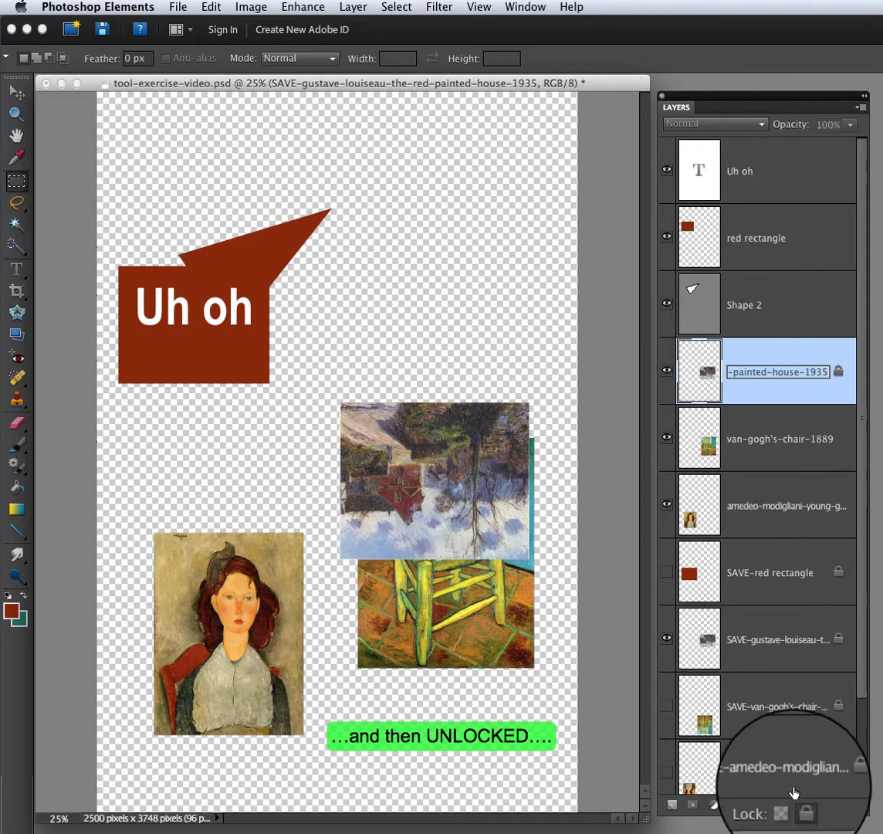
key(Return)
double_click(745, 378)
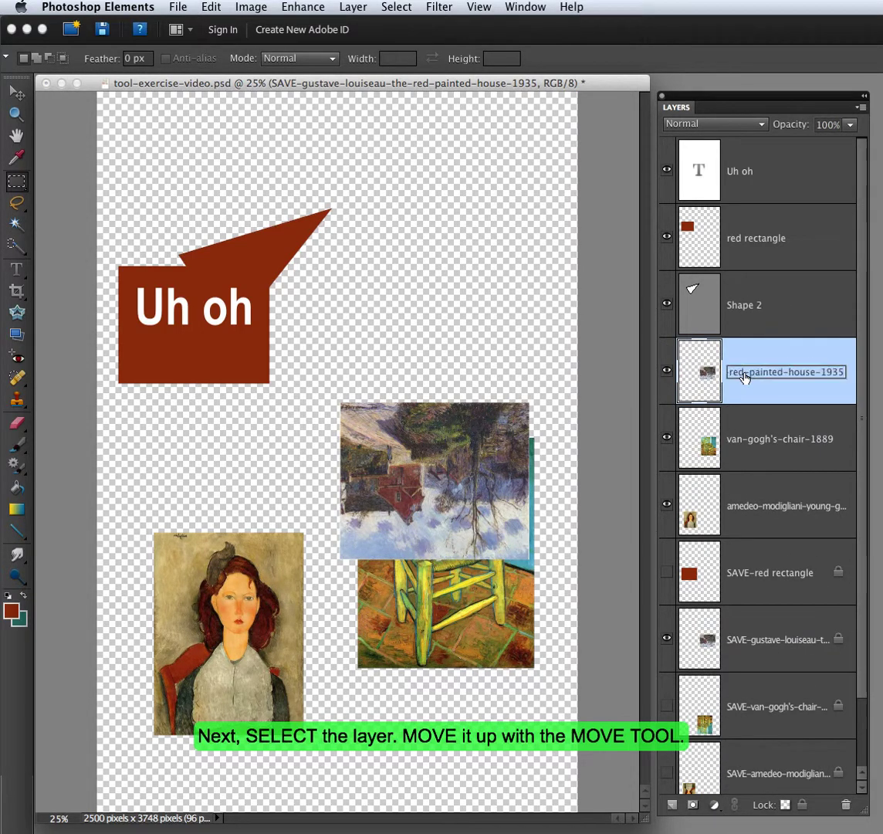
key(Left)
key(Left)
key(Left)
key(Left)
key(Left)
key(Left)
key(Left)
key(Left)
key(Left)
key(Left)
key(Left)
key(Left)
key(Left)
key(Left)
key(Left)
key(Left)
key(Left)
key(Left)
key(Left)
key(Left)
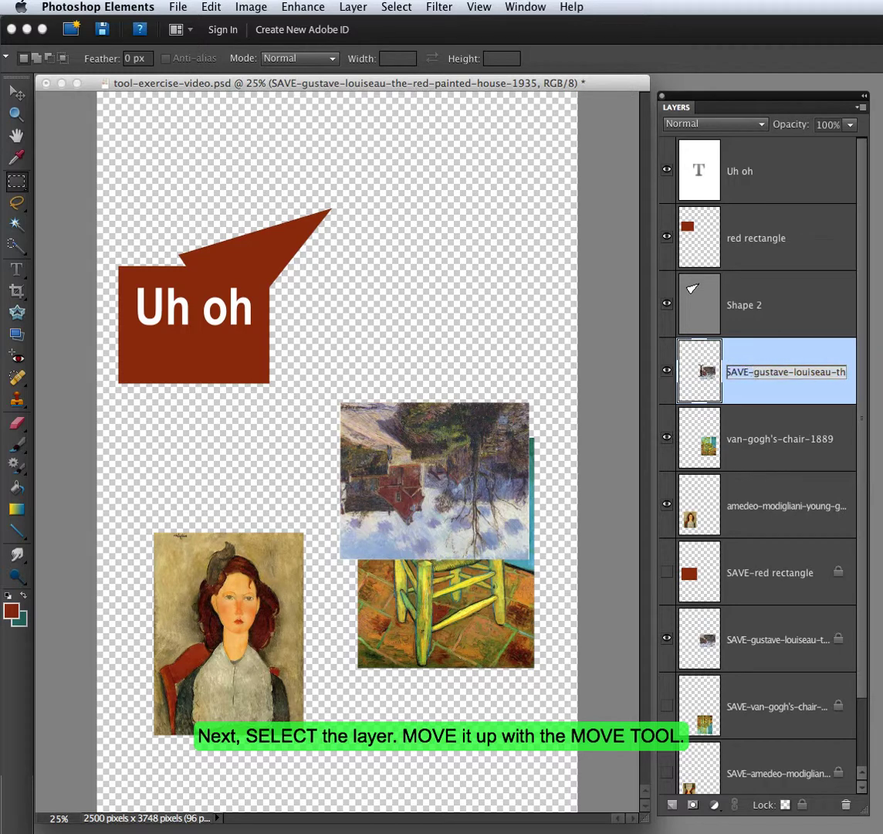
key(Delete)
key(Delete)
key(Delete)
key(Delete)
key(Delete)
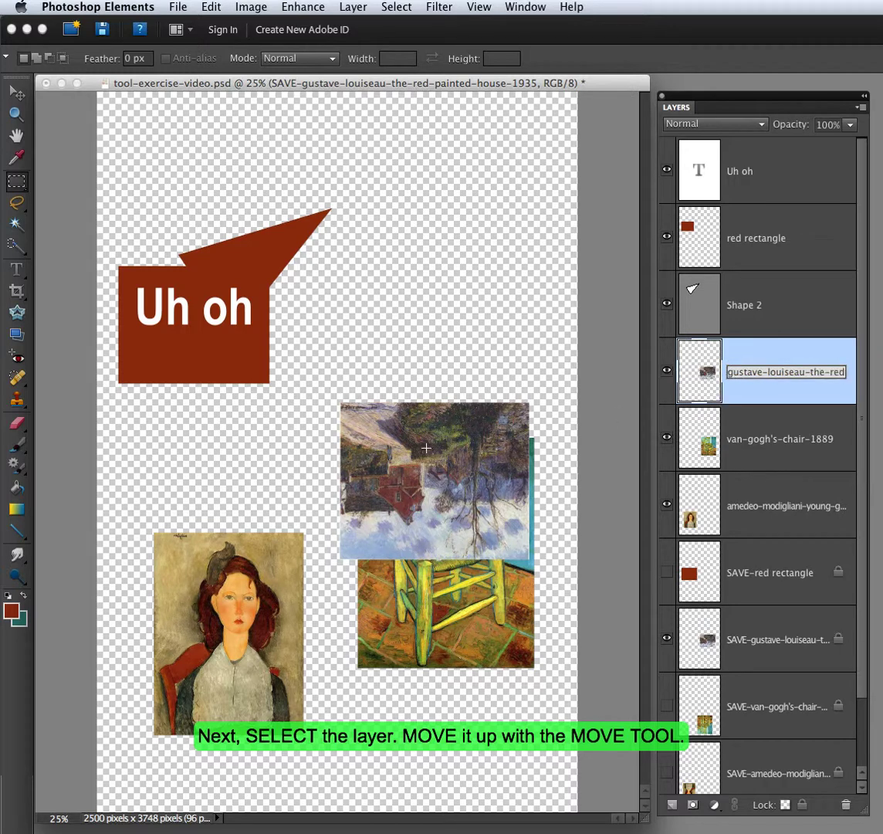
- Move the duplicated house painting up beside the tip of the red arrow and hide the SAVE-gustave-louiseau original layer
click(16, 92)
drag(388, 420, 401, 186)
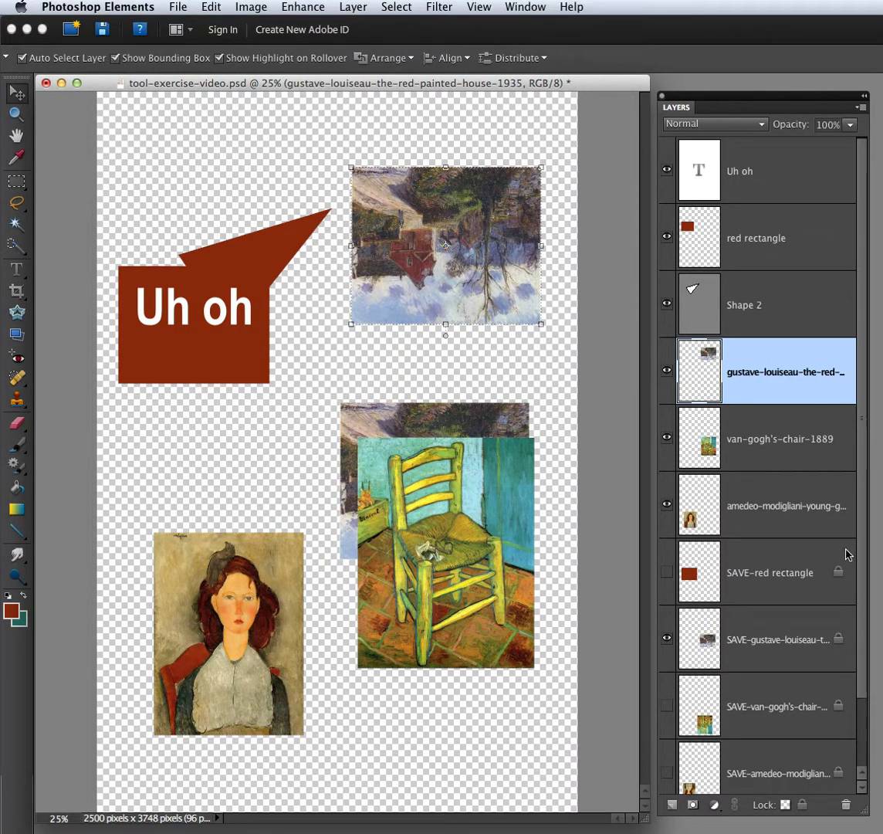
drag(863, 528, 865, 664)
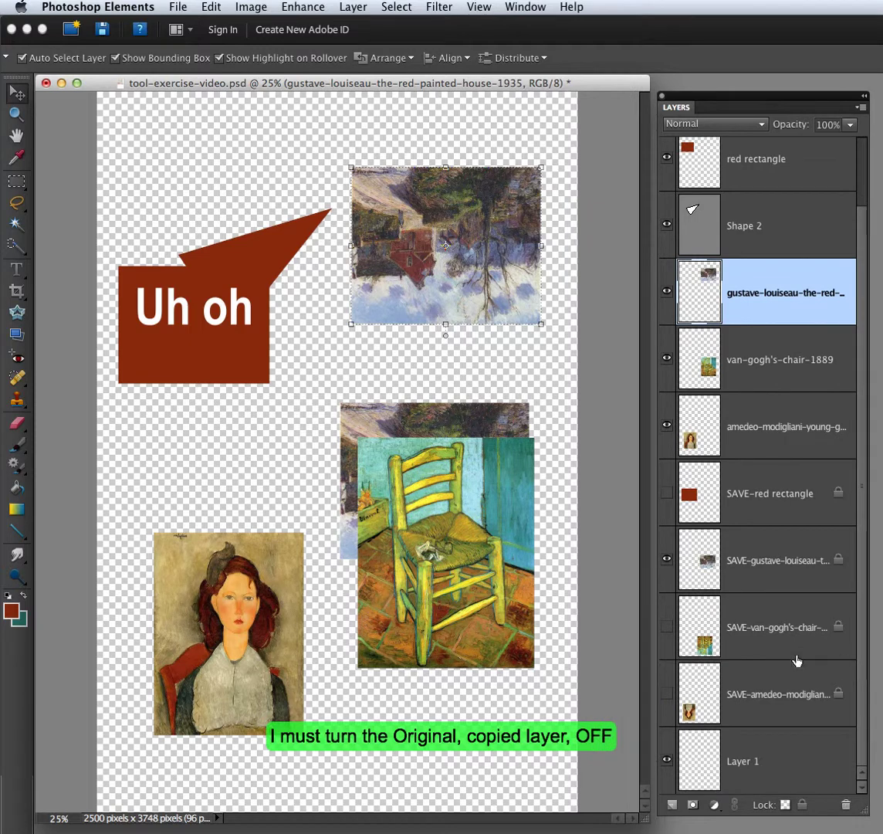
click(667, 561)
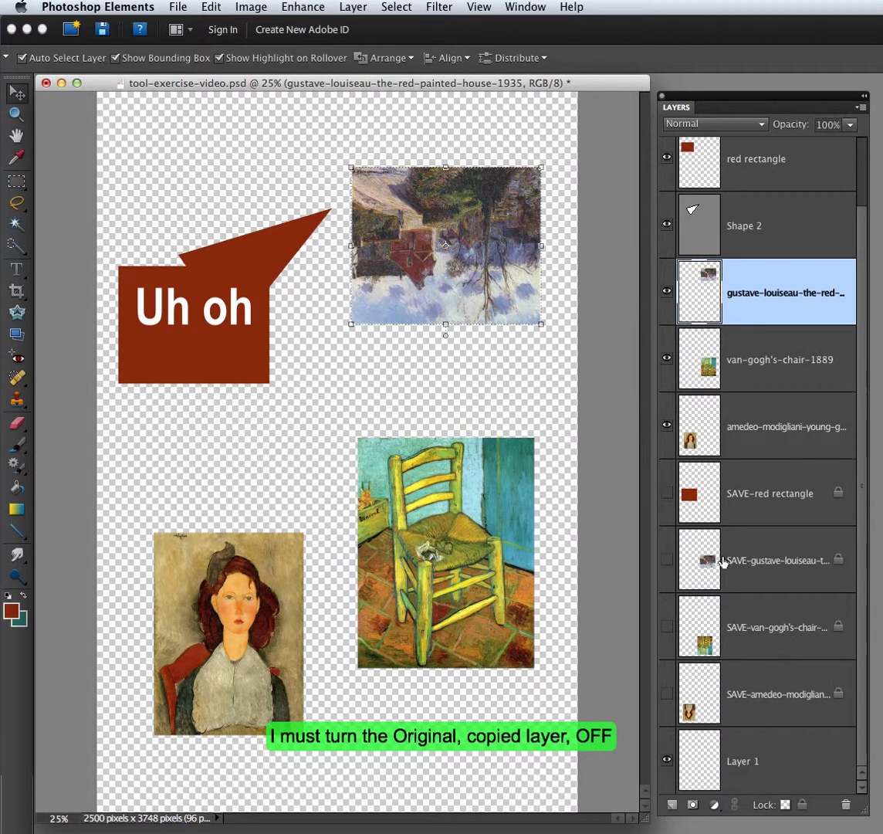
- Flip the gustave-louiseau-the-red-painted-house-1935 layer vertically so the house stands upright
click(248, 7)
mouse_move(305, 25)
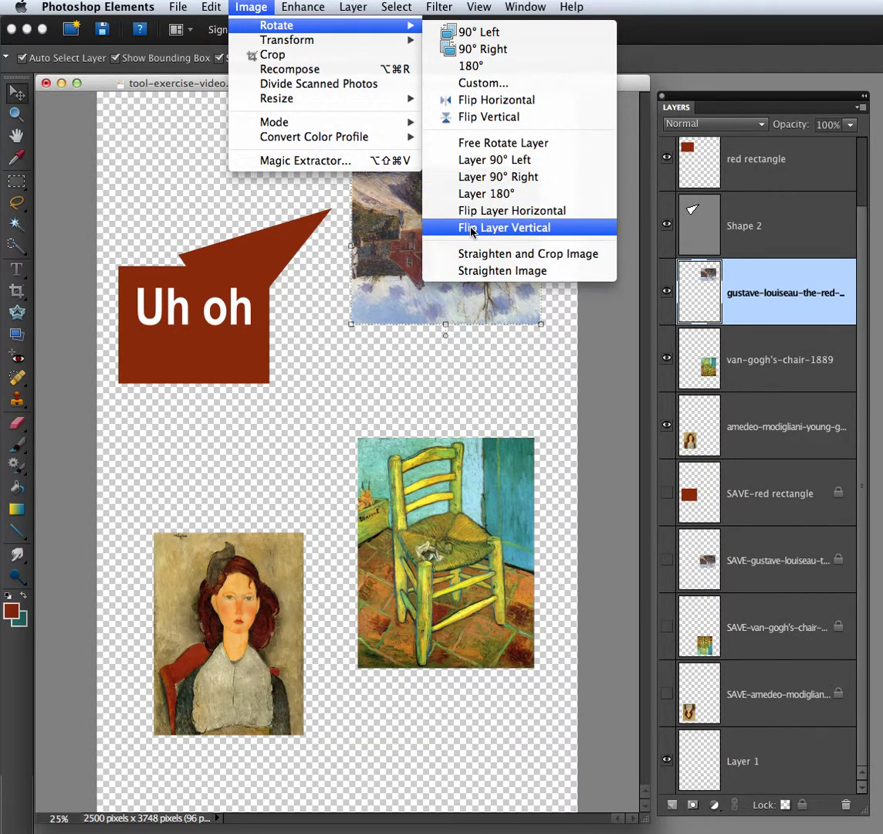
click(472, 228)
- Rename the Uh oh text layer as shew
scroll(866, 229, up, 2)
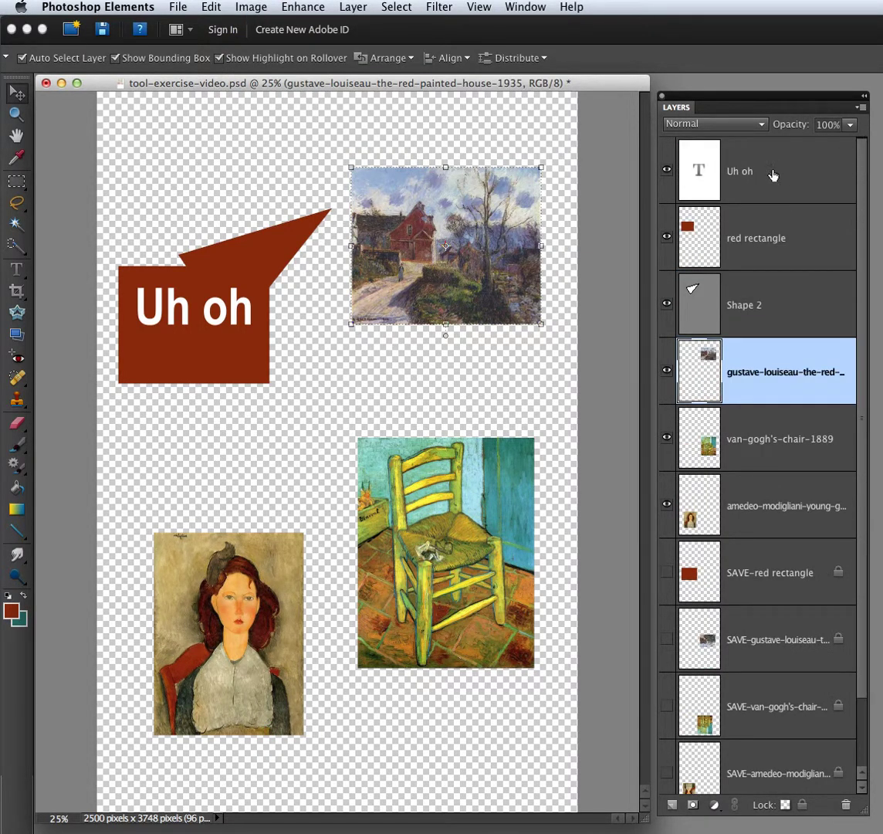
click(741, 175)
double_click(739, 173)
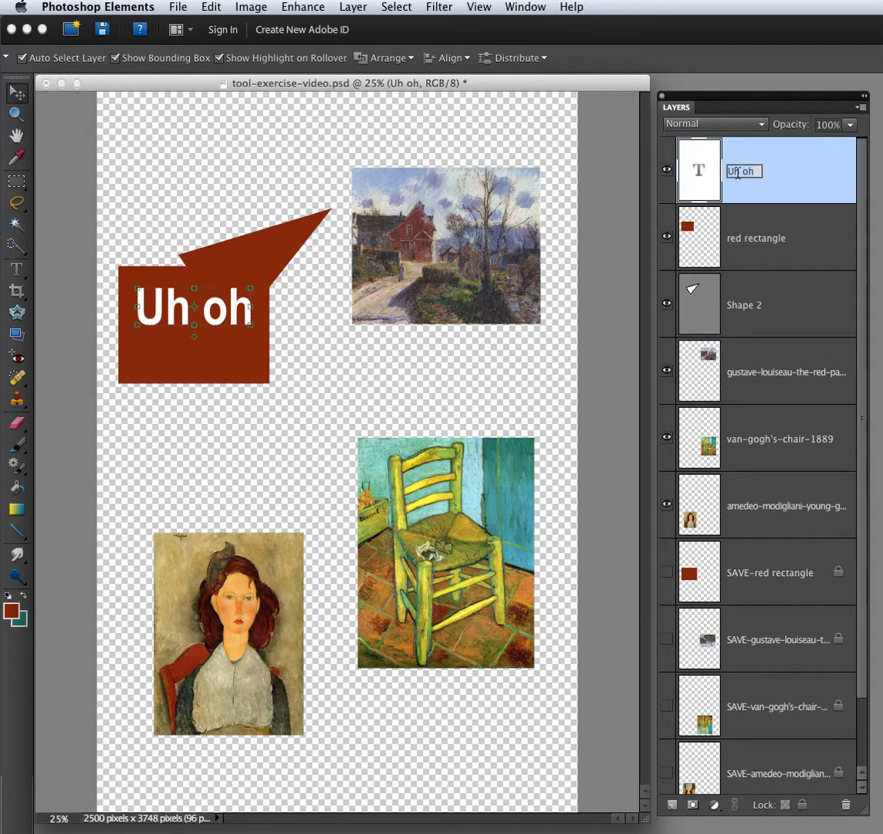
text(shew)
key(Return)
- Replace the text on the red rectangle with "Shew!" and hide the shew text layer
double_click(700, 172)
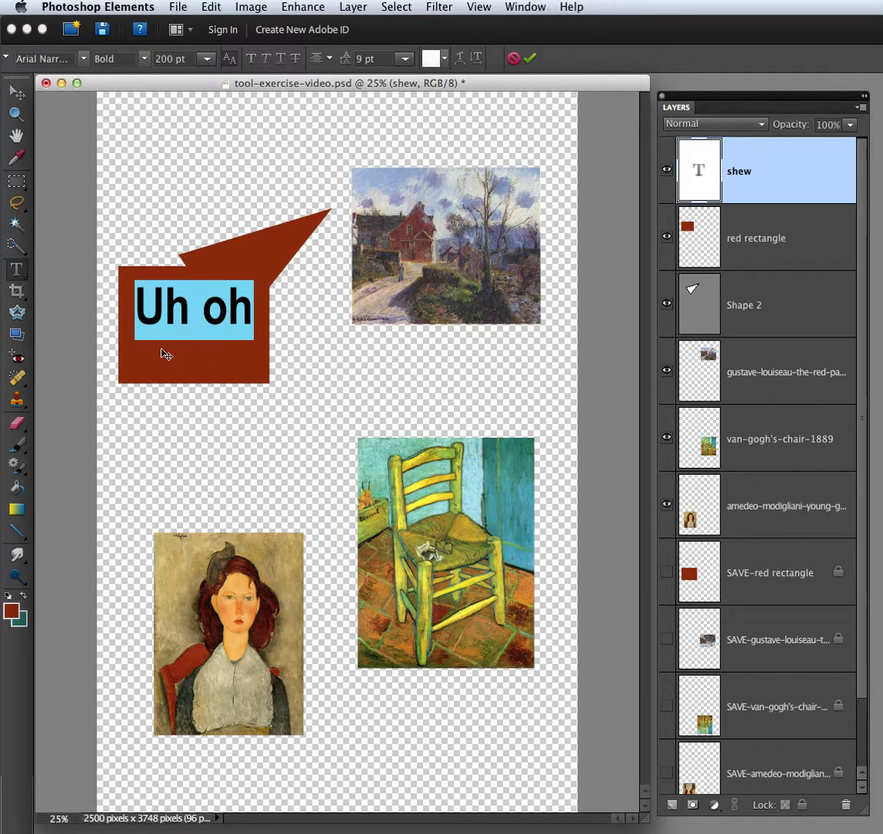
text(Shew)
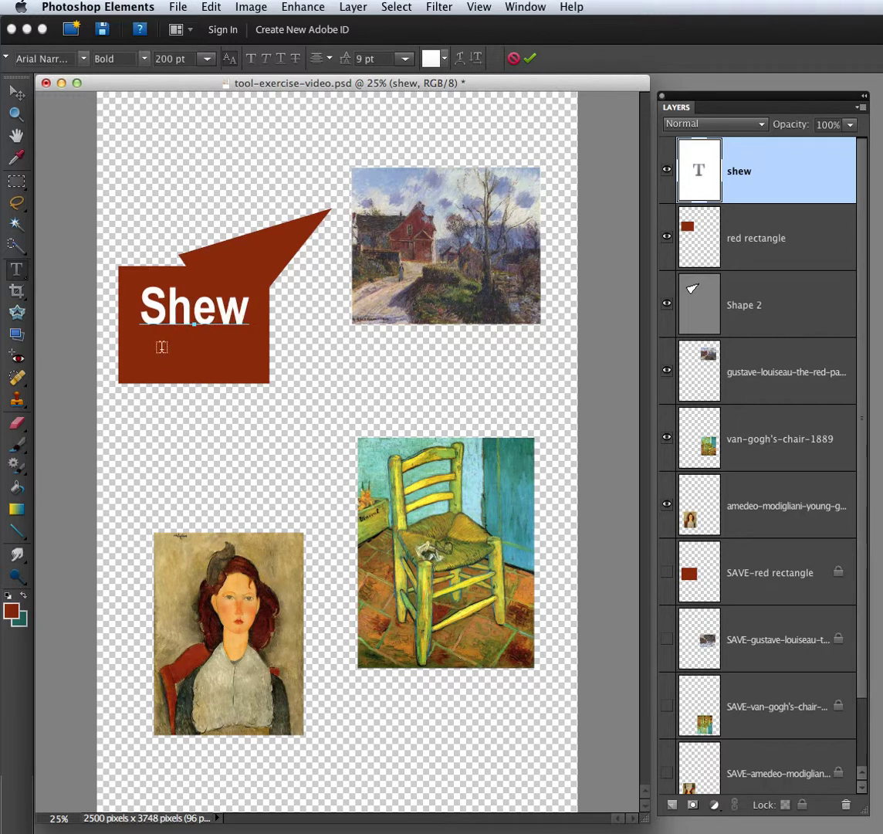
text(!)
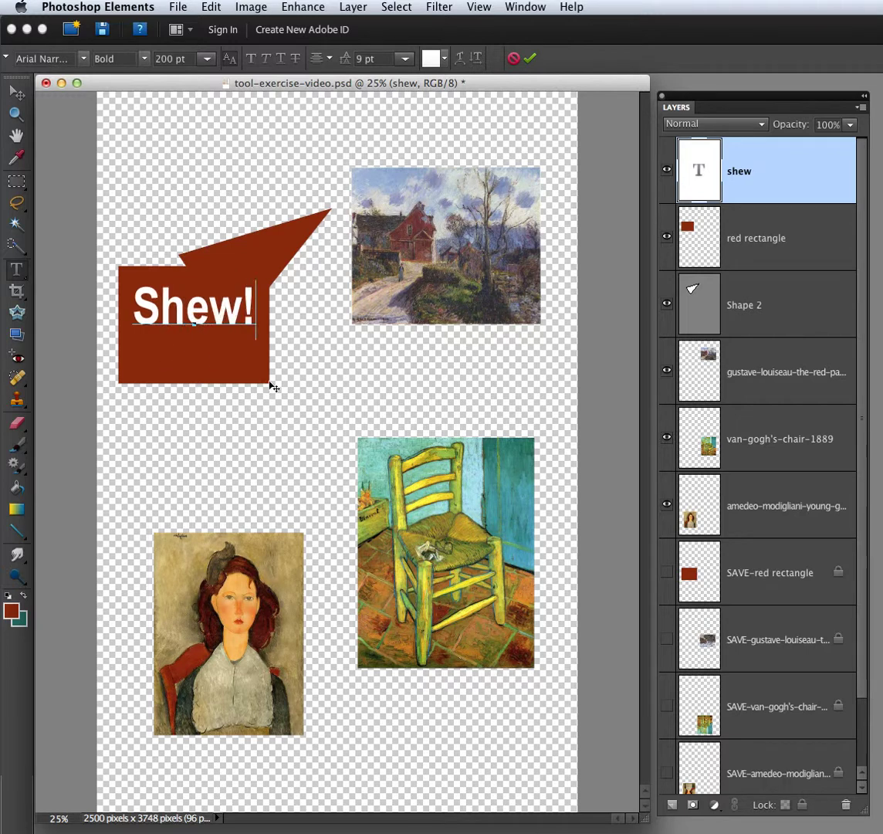
click(16, 92)
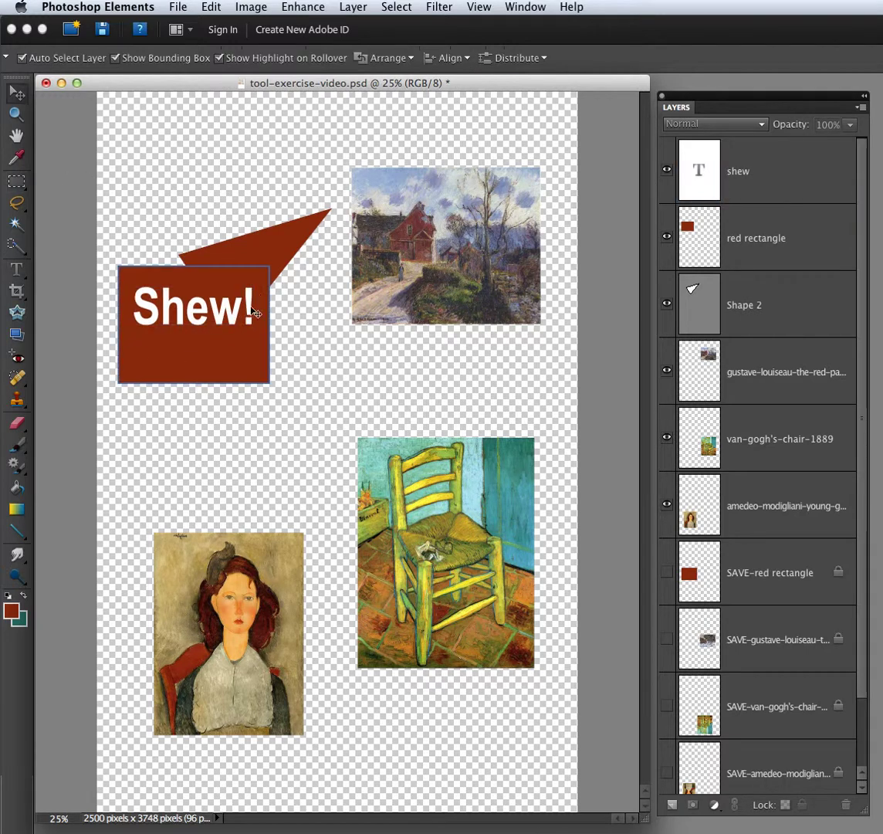
click(667, 170)
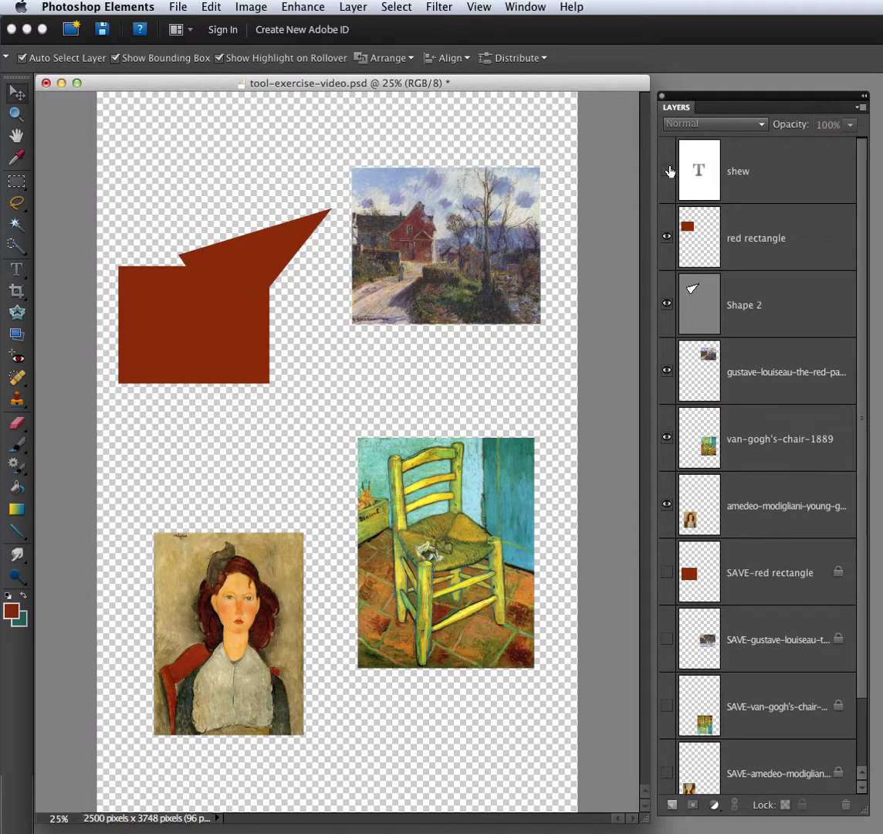